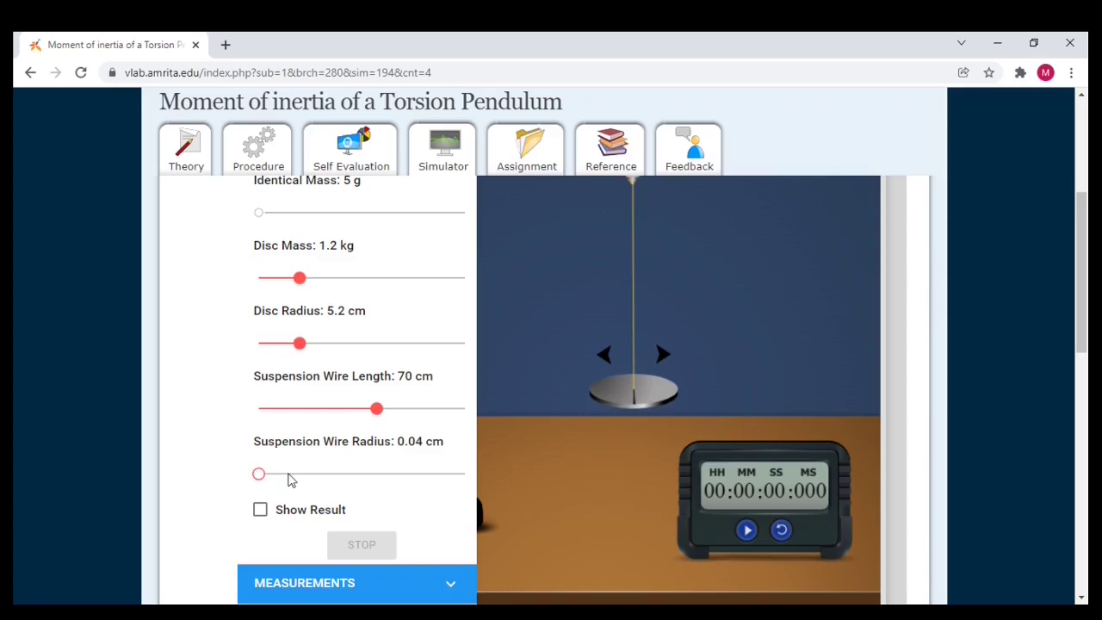
Set the suspension wire radius to 0.05 cm and time the oscillations of the disc without cylinders using the stopwatch
{"action": "left_click", "coordinate": [295, 475]}
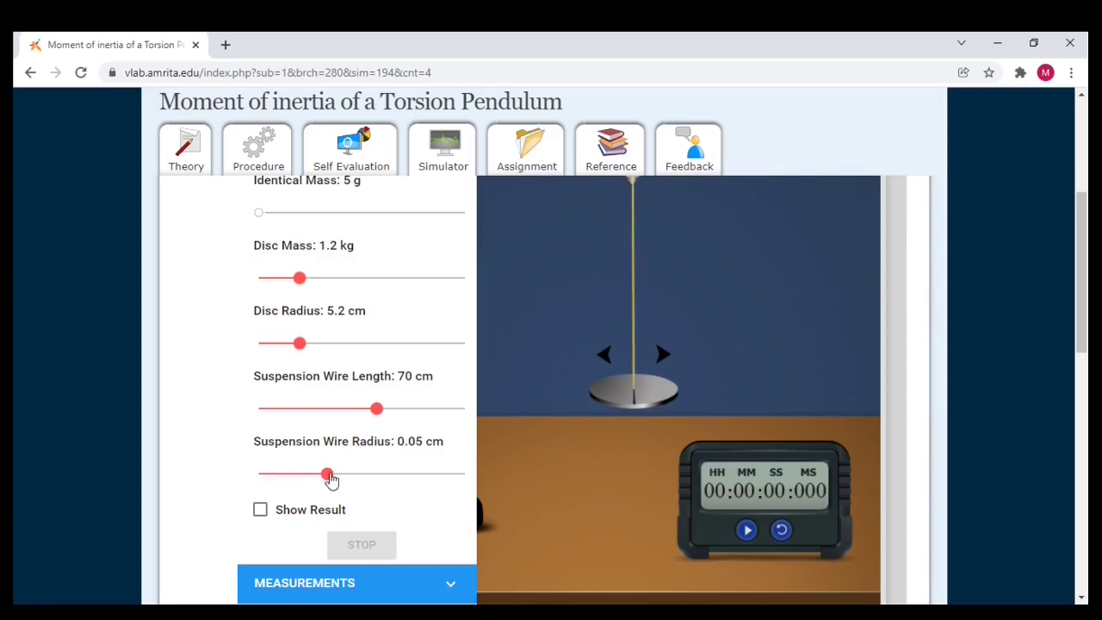
{"action": "key", "text": "F5"}
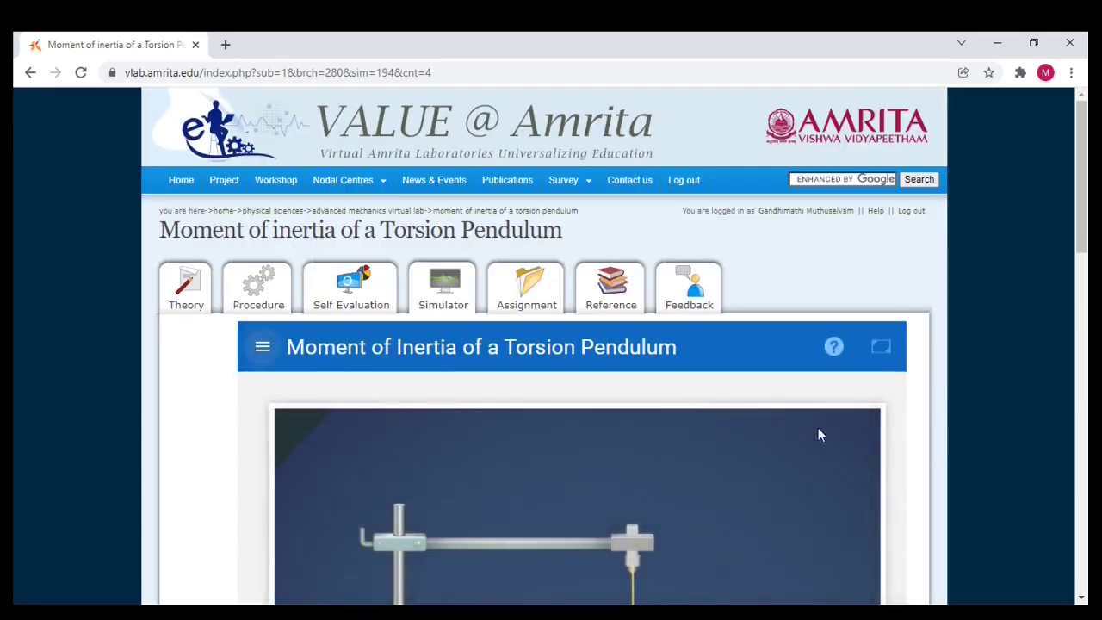
{"action": "scroll", "coordinate": [1066, 256], "scroll_direction": "down", "scroll_amount": 3}
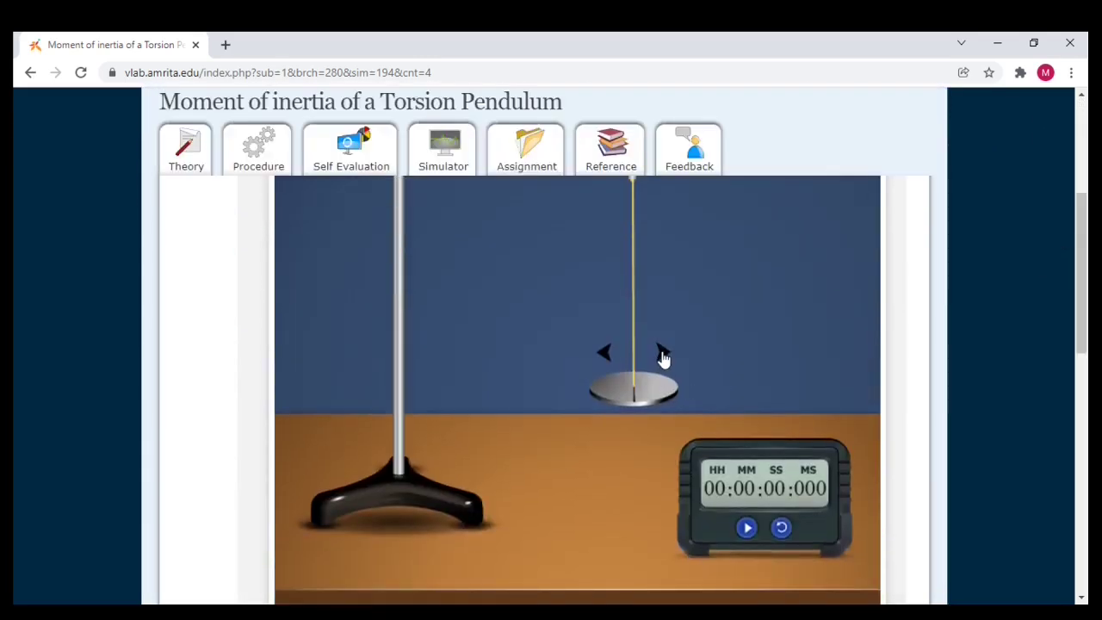
{"action": "left_click", "coordinate": [663, 355]}
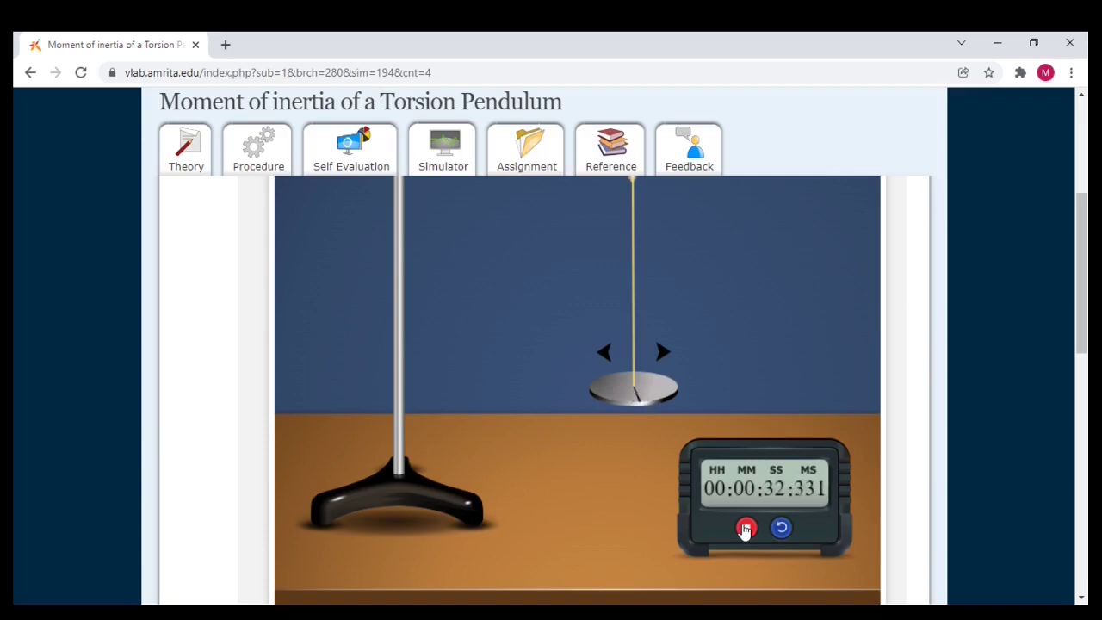
{"action": "left_click", "coordinate": [746, 528]}
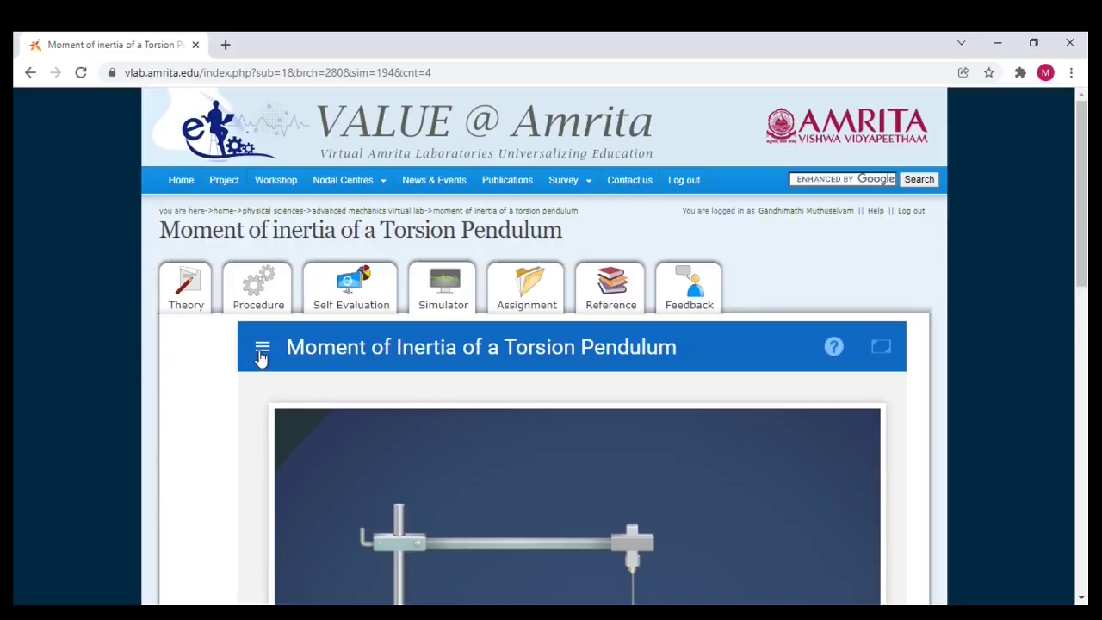
Choose Brass as the suspension wire and give the disc a mass of 1.2 kg and a radius of 5.2 cm
{"action": "left_click", "coordinate": [261, 359]}
{"action": "scroll", "coordinate": [258, 354], "scroll_direction": "down", "scroll_amount": 5}
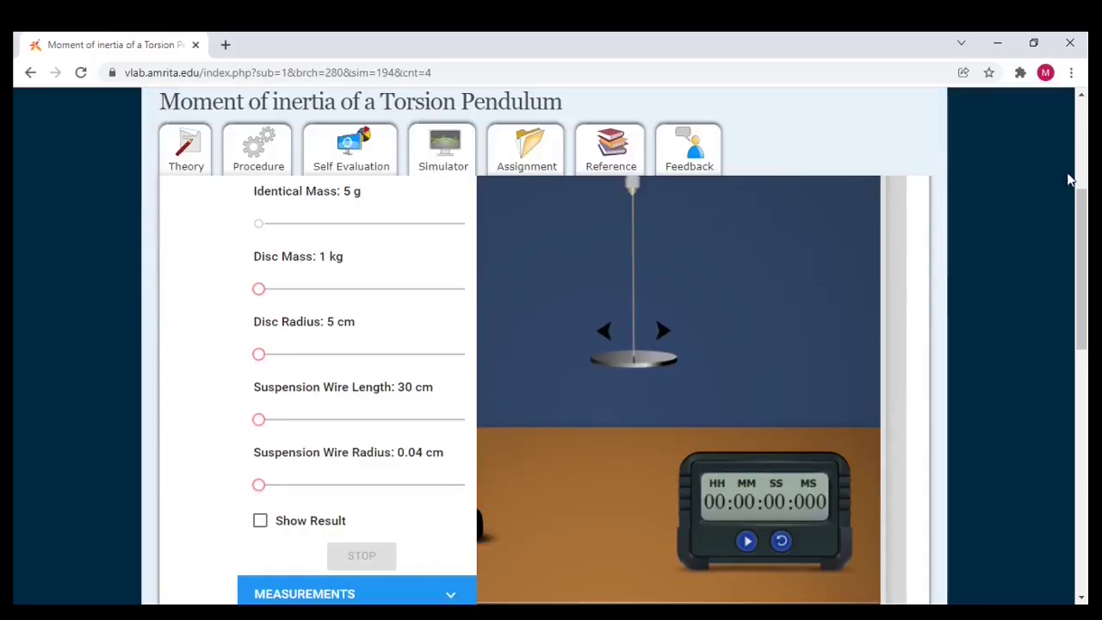
{"action": "scroll", "coordinate": [656, 398], "scroll_direction": "up", "scroll_amount": 5}
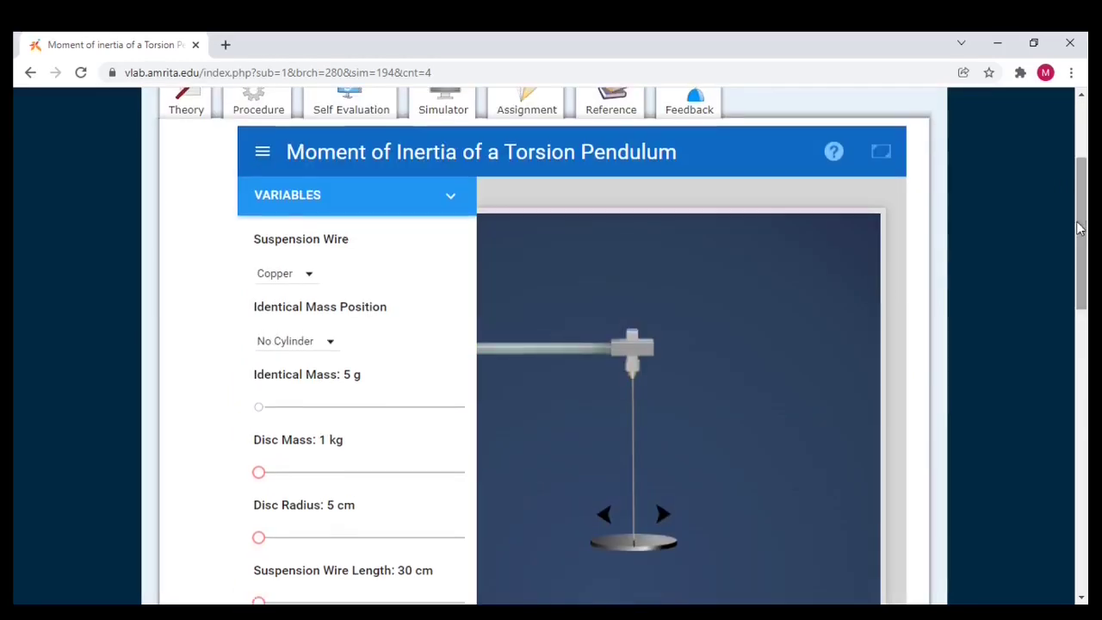
{"action": "left_click", "coordinate": [307, 278]}
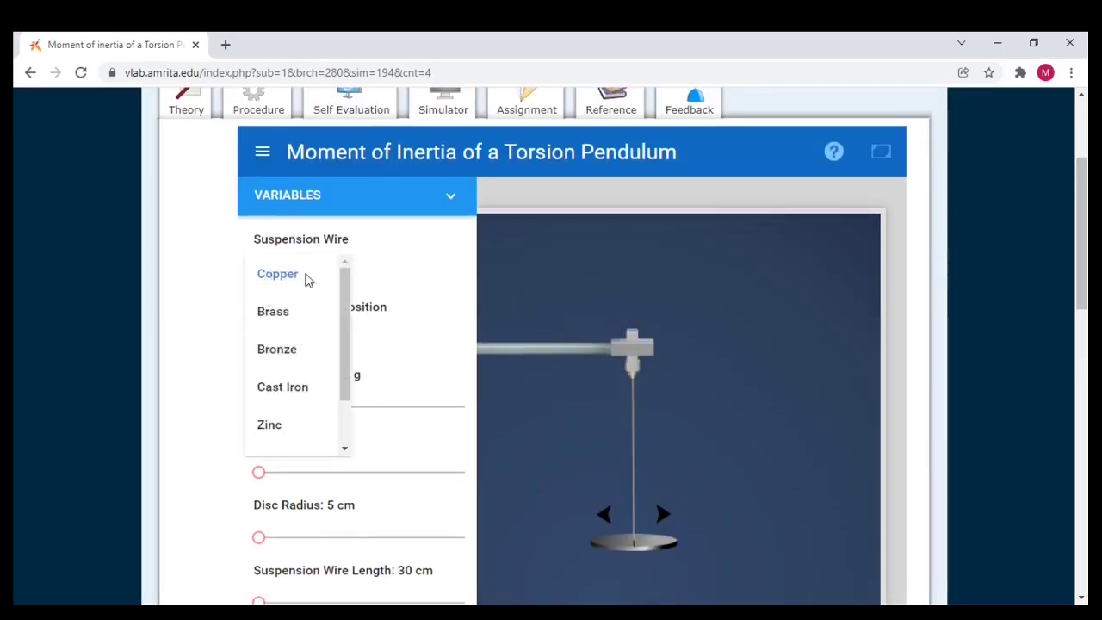
{"action": "left_click", "coordinate": [274, 314]}
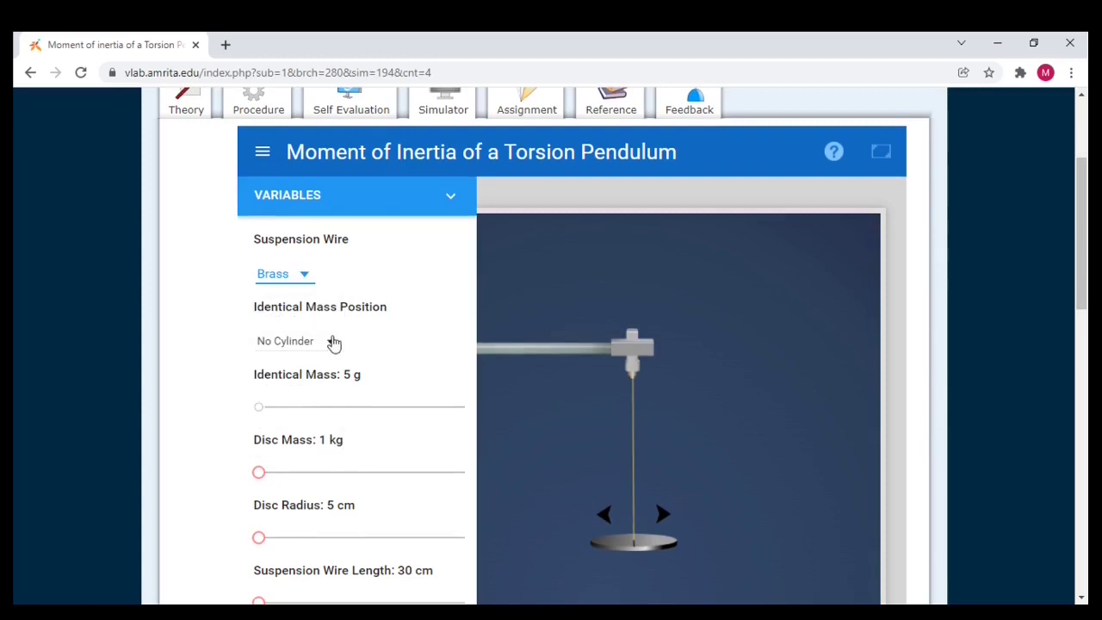
{"action": "left_click_drag", "start_coordinate": [264, 479], "coordinate": [295, 480]}
{"action": "left_click_drag", "start_coordinate": [261, 542], "coordinate": [299, 539]}
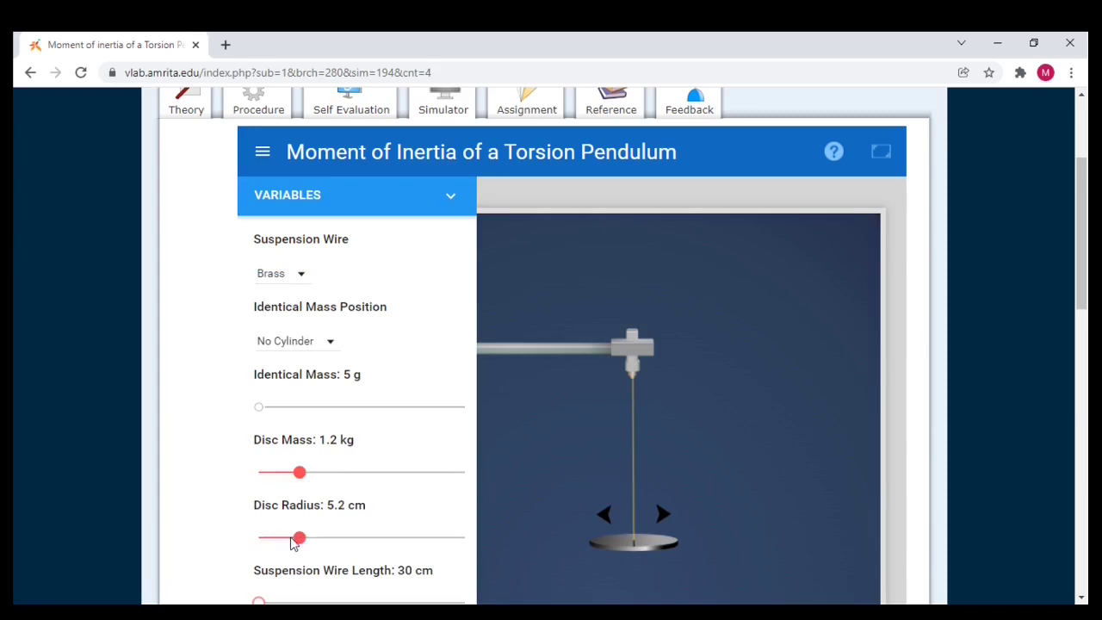
Set the suspension wire length to 70 cm and its radius to 0.05 cm, and hide the variables
{"action": "left_click_drag", "start_coordinate": [1084, 195], "coordinate": [1084, 234]}
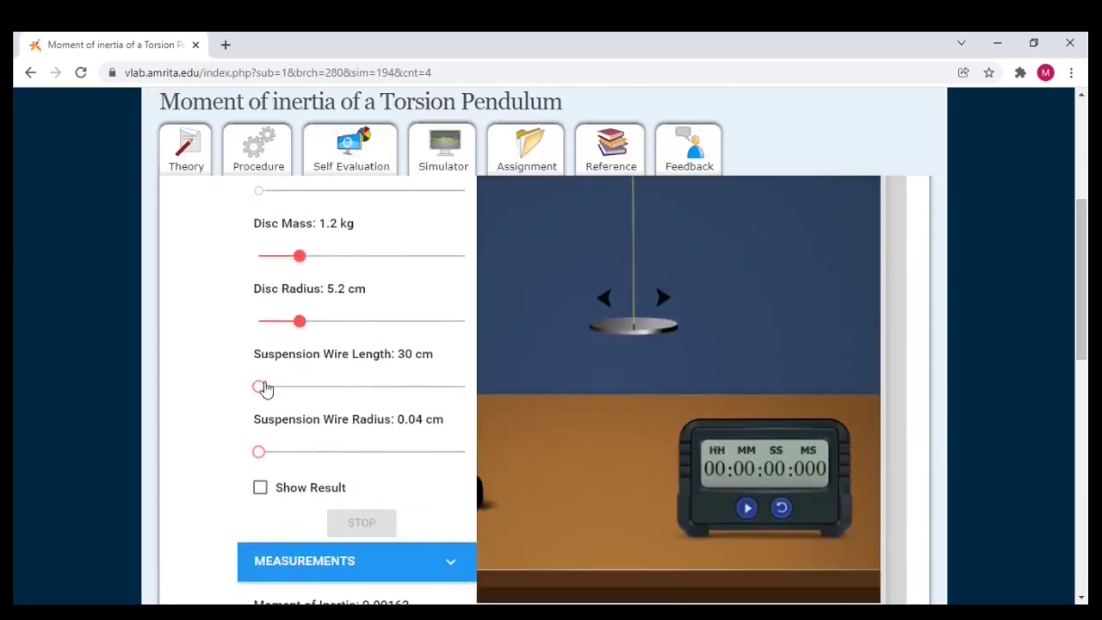
{"action": "left_click_drag", "start_coordinate": [259, 387], "coordinate": [270, 388]}
{"action": "left_click_drag", "start_coordinate": [341, 397], "coordinate": [376, 401]}
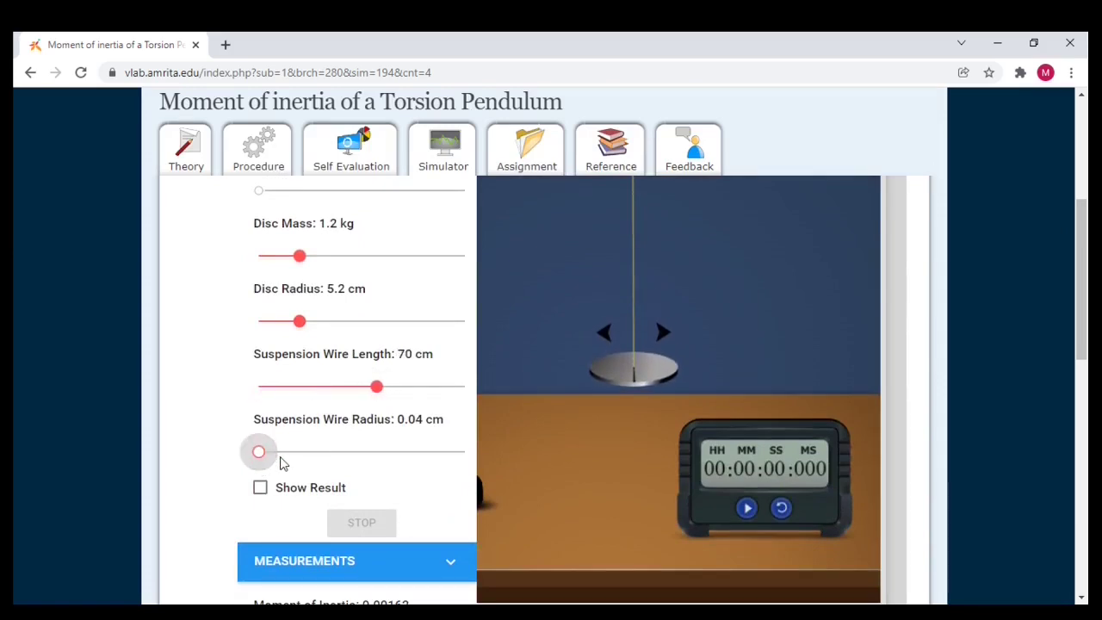
{"action": "left_click", "coordinate": [300, 459]}
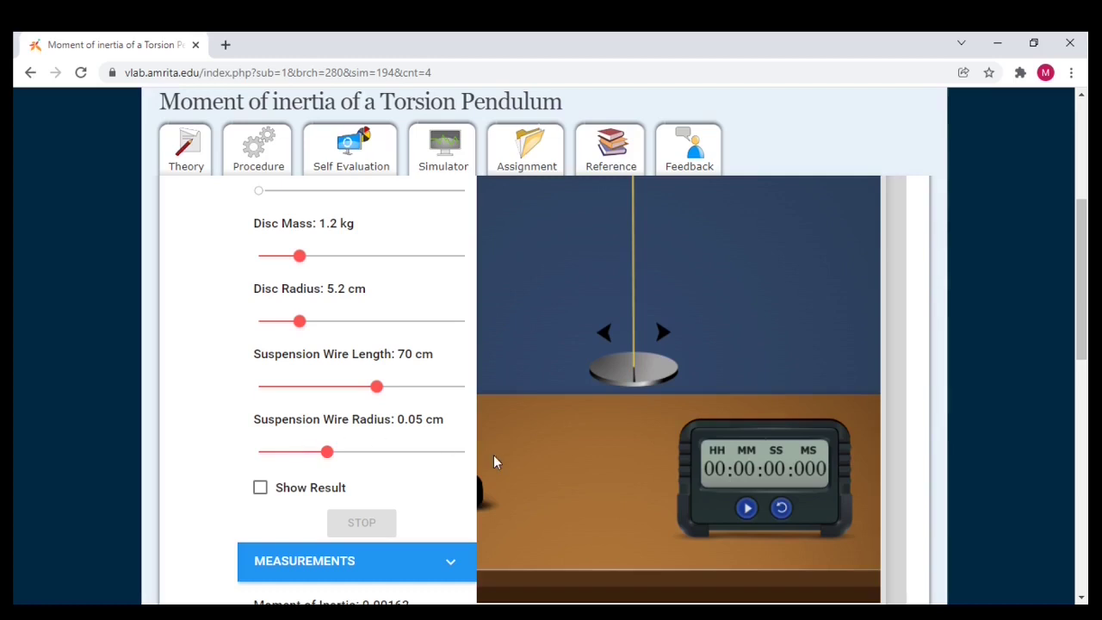
{"action": "key", "text": "F5"}
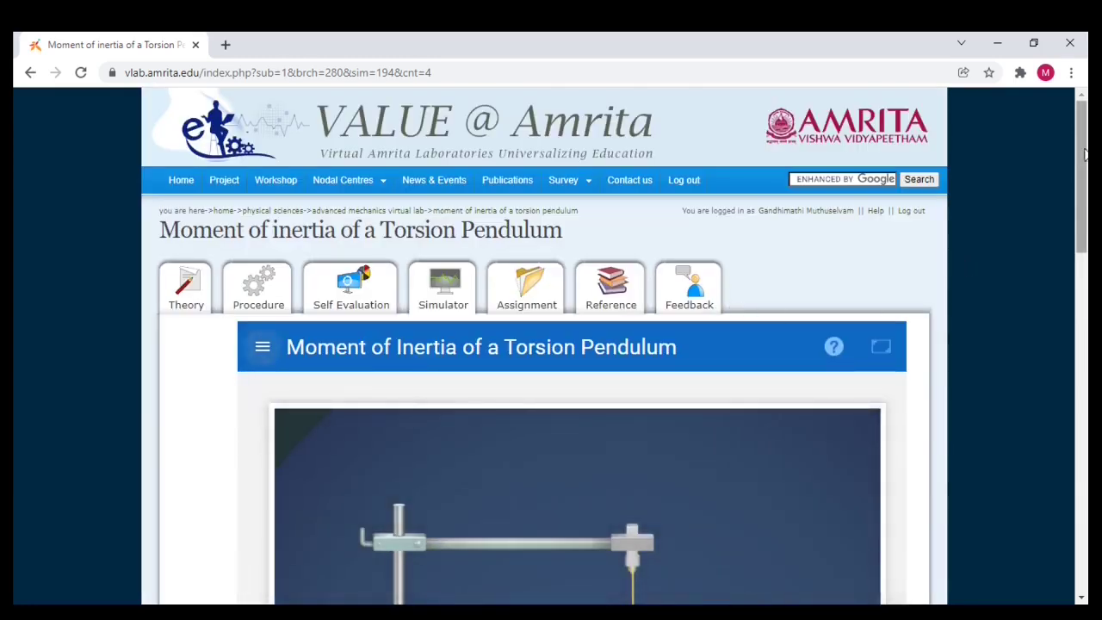
Set the disc without cylinders oscillating again and time this trial with the stopwatch
{"action": "left_click_drag", "start_coordinate": [1083, 157], "coordinate": [1074, 238]}
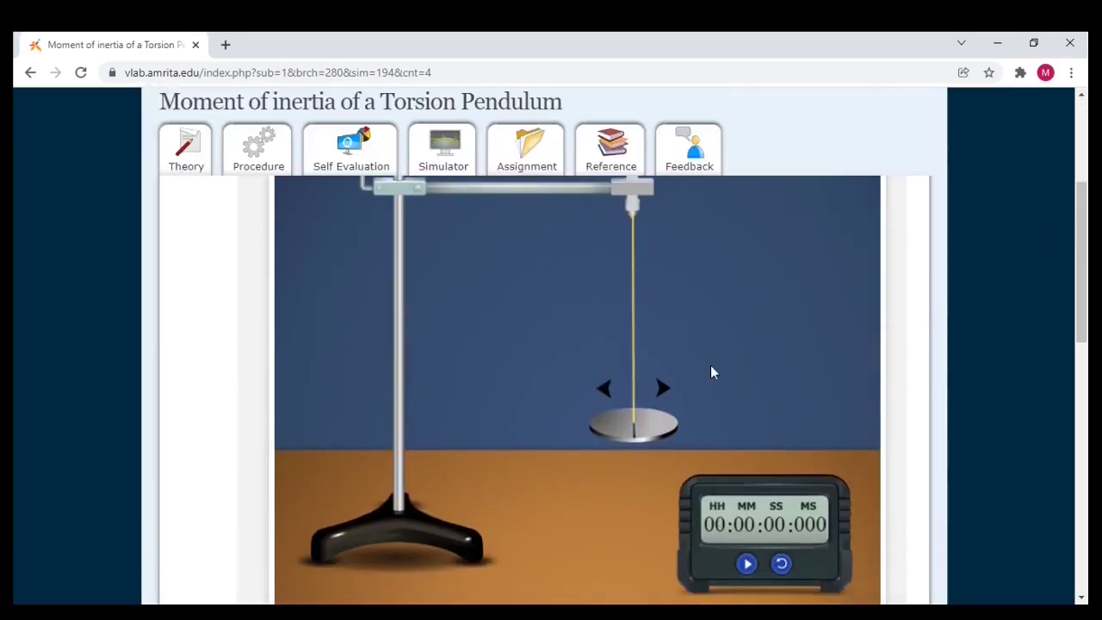
{"action": "left_click", "coordinate": [665, 392]}
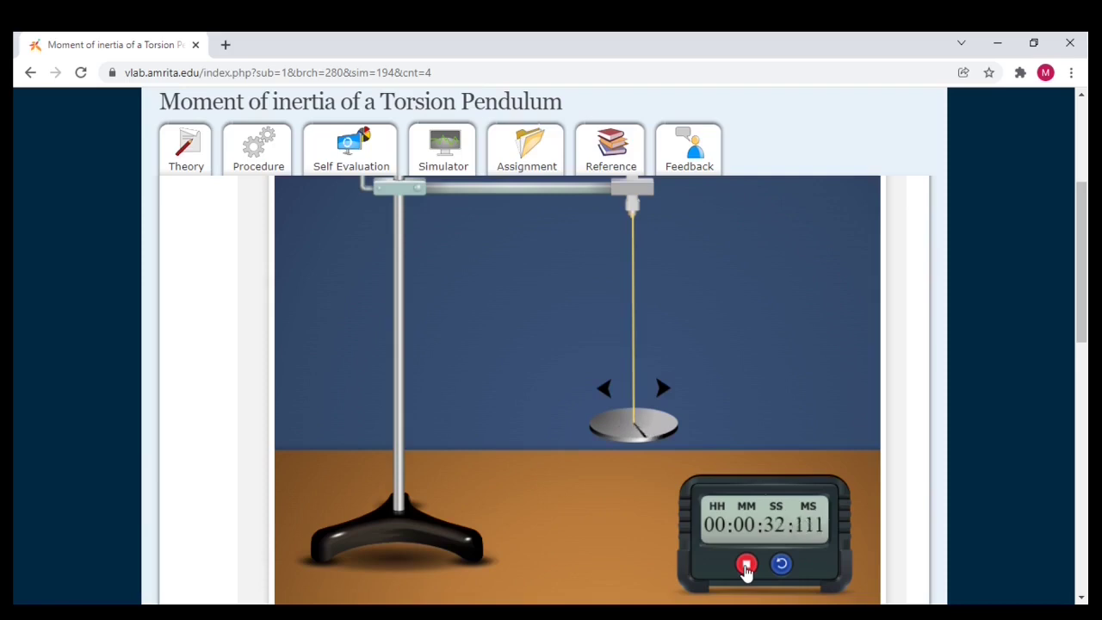
{"action": "left_click", "coordinate": [745, 566]}
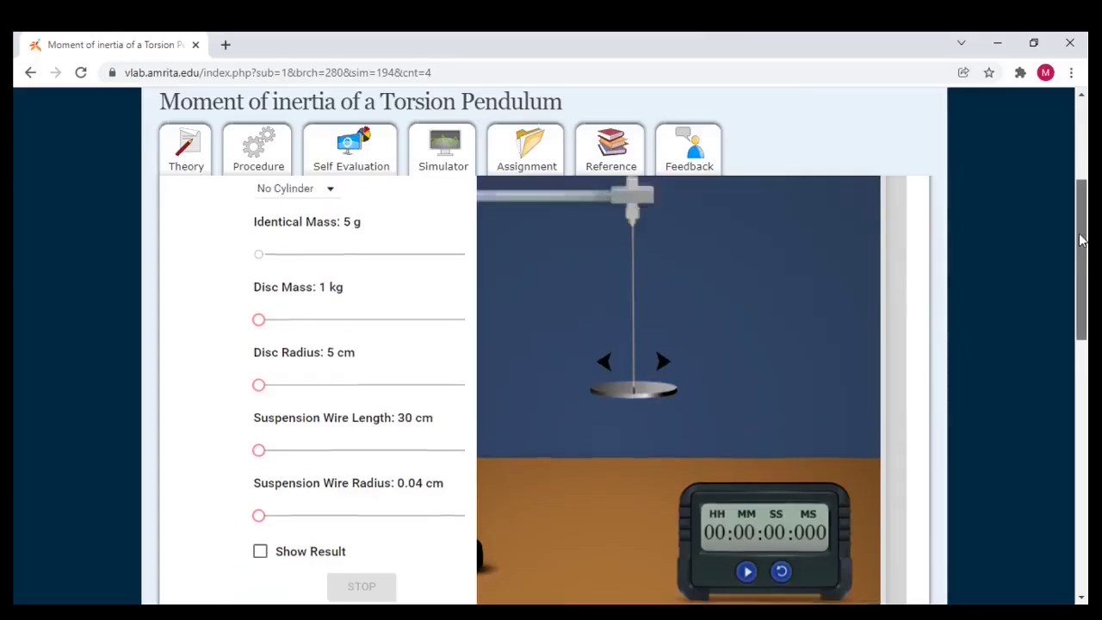
Choose a Brass suspension wire and place identical masses of 20 g at the d1 position (1.5cm)
{"action": "left_click_drag", "start_coordinate": [1078, 263], "coordinate": [1078, 188]}
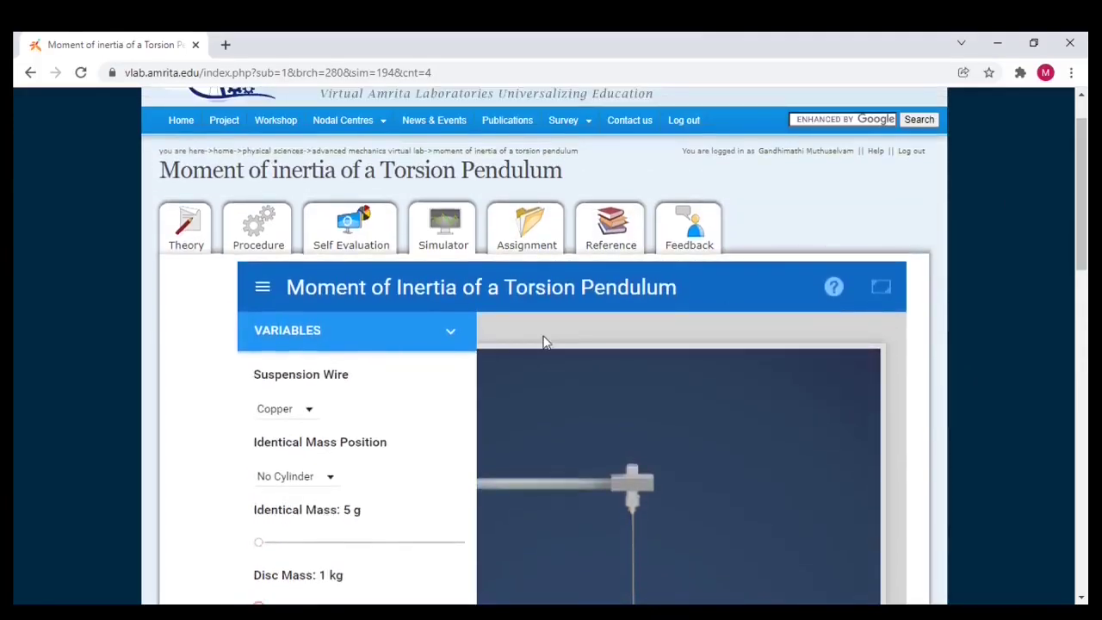
{"action": "left_click", "coordinate": [309, 412]}
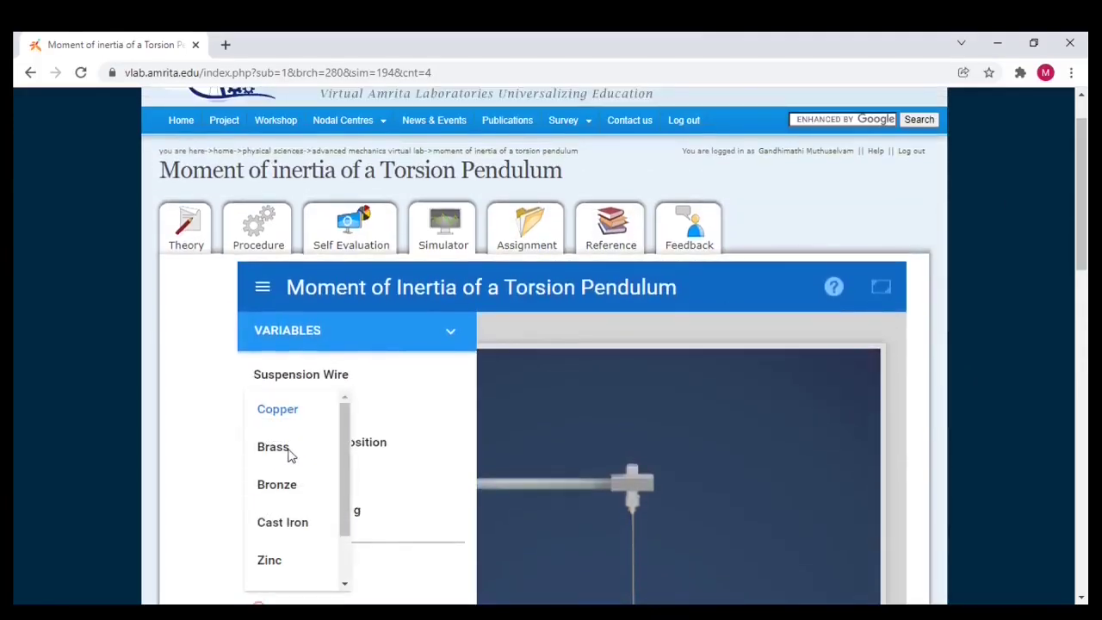
{"action": "left_click", "coordinate": [284, 456]}
{"action": "left_click", "coordinate": [330, 480]}
{"action": "left_click", "coordinate": [332, 519]}
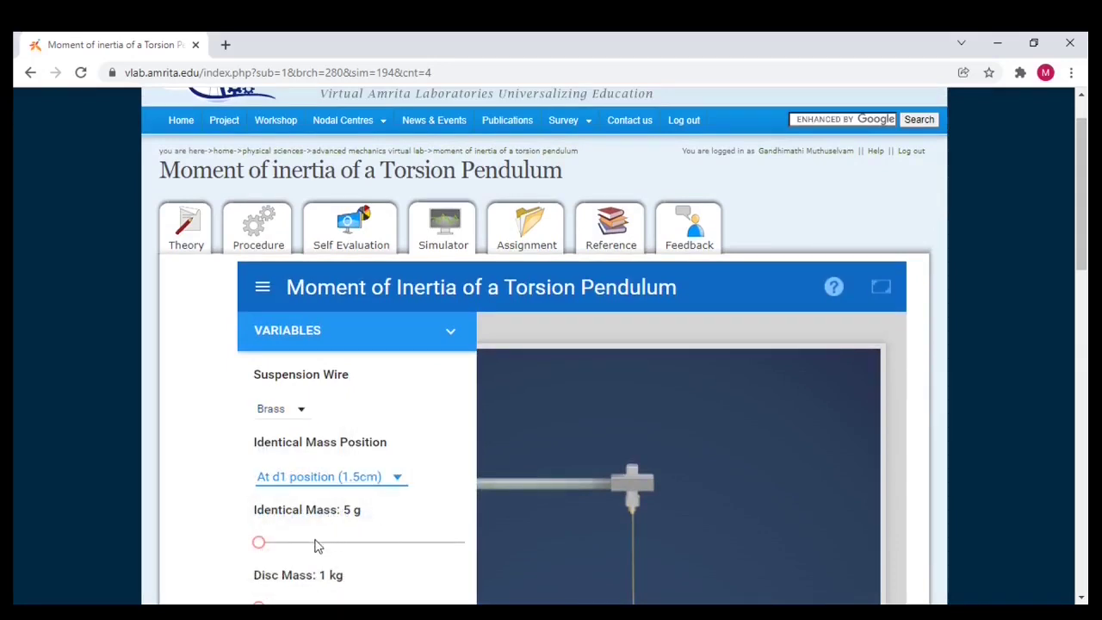
{"action": "left_click", "coordinate": [310, 545]}
{"action": "left_click_drag", "start_coordinate": [308, 548], "coordinate": [324, 550]}
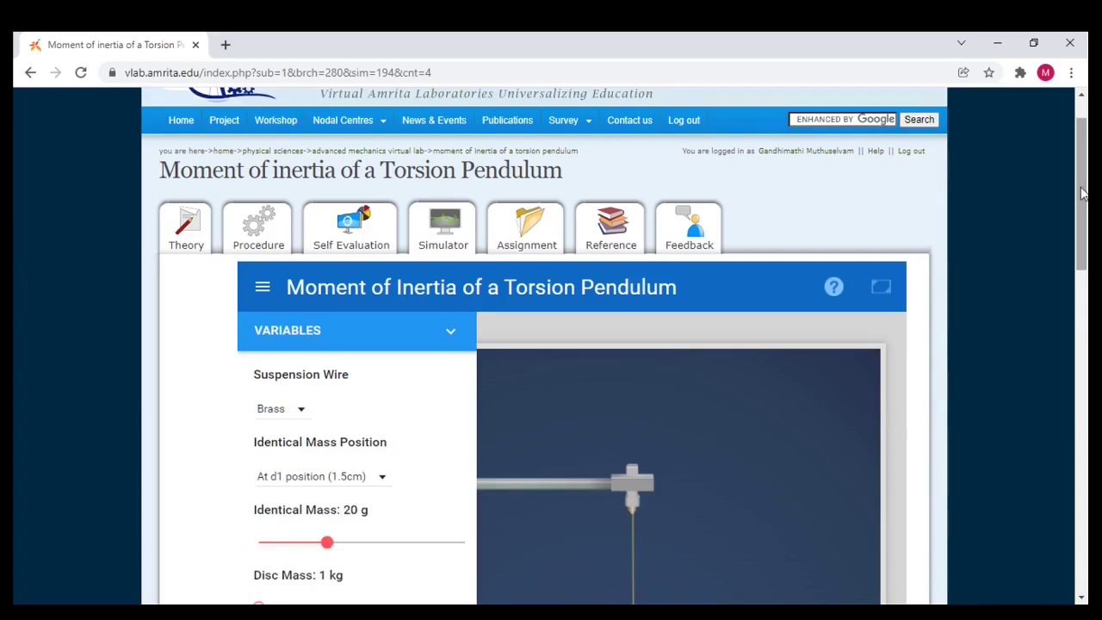
Set the disc mass to 1.2 kg and the disc radius to 5.2 cm
{"action": "left_click_drag", "start_coordinate": [1084, 194], "coordinate": [1083, 229]}
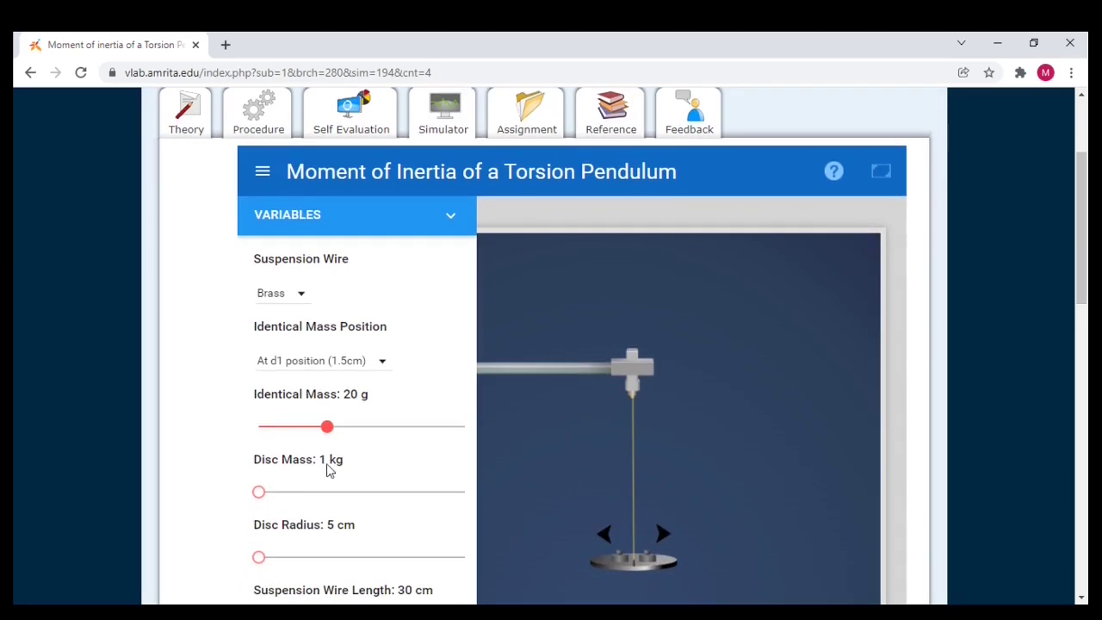
{"action": "left_click_drag", "start_coordinate": [264, 500], "coordinate": [290, 502]}
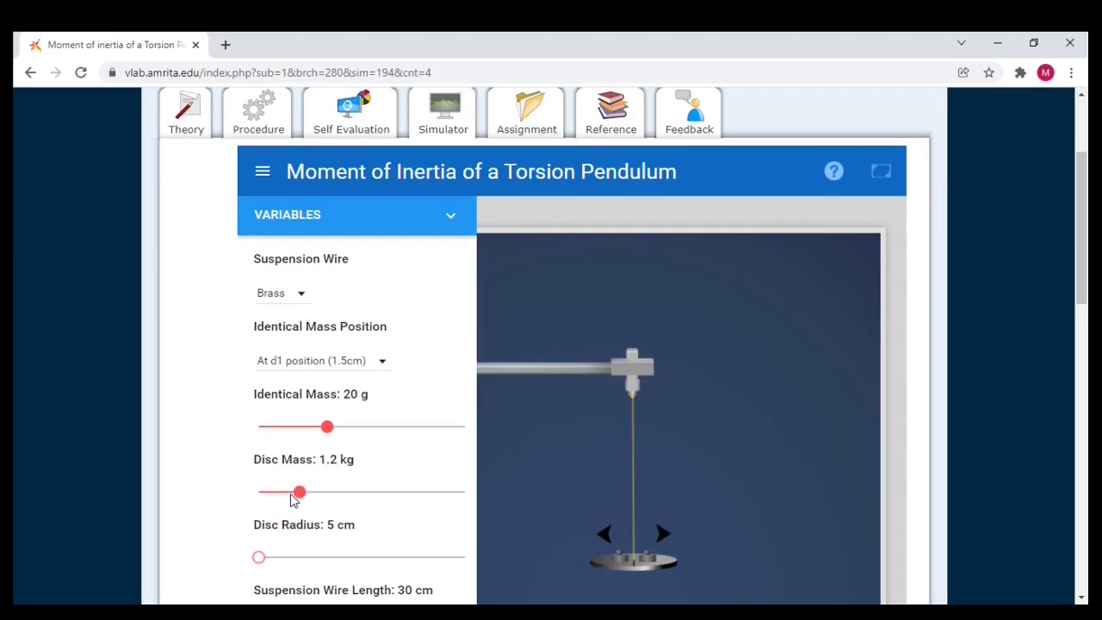
{"action": "left_click_drag", "start_coordinate": [263, 560], "coordinate": [299, 561]}
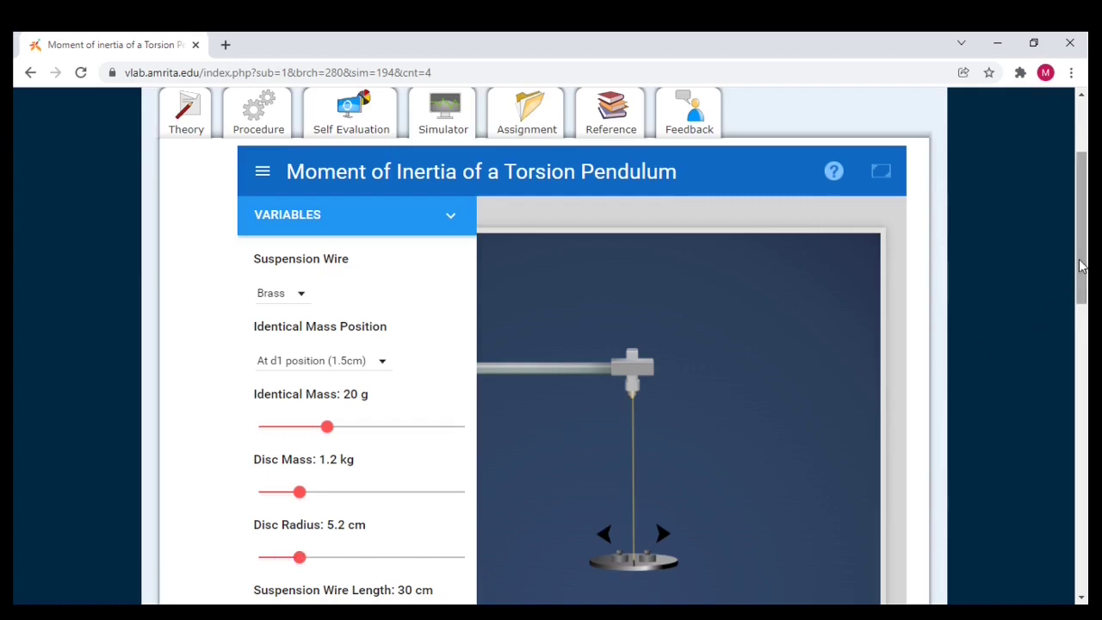
Make the suspension wire 70 cm long with a 0.05 cm radius, and hide the variables
{"action": "left_click_drag", "start_coordinate": [1082, 268], "coordinate": [1082, 301]}
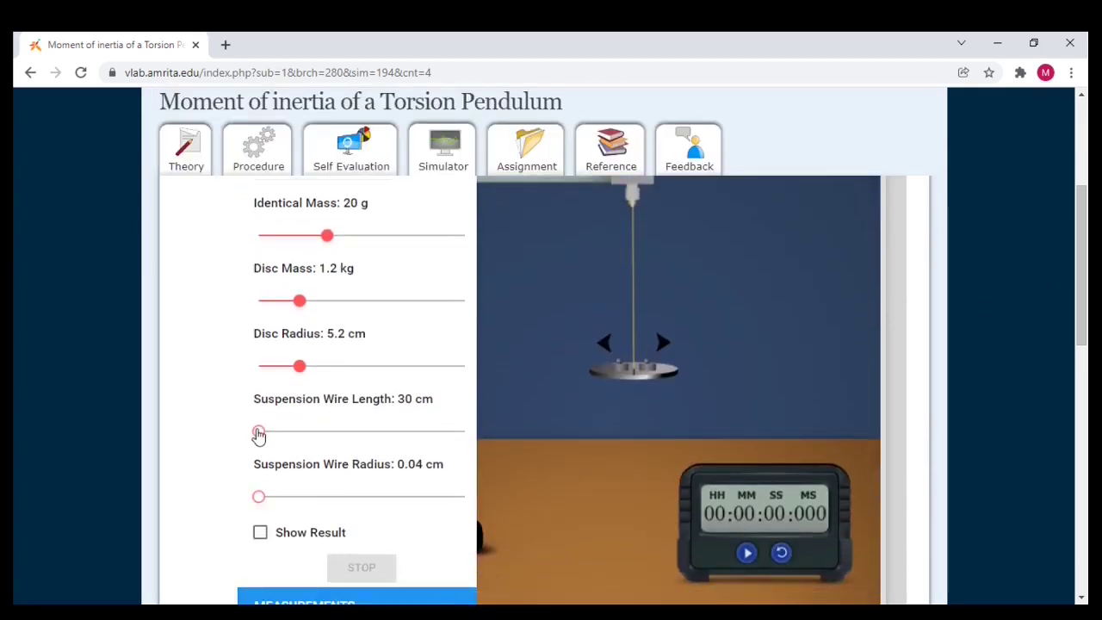
{"action": "left_click_drag", "start_coordinate": [259, 433], "coordinate": [381, 445]}
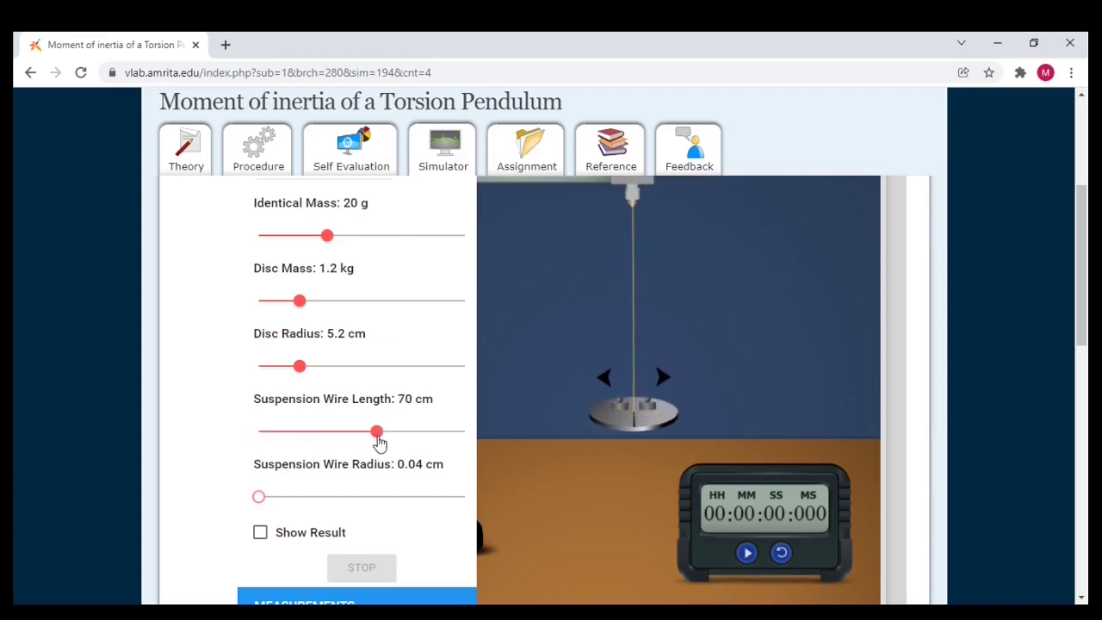
{"action": "left_click_drag", "start_coordinate": [283, 505], "coordinate": [297, 507]}
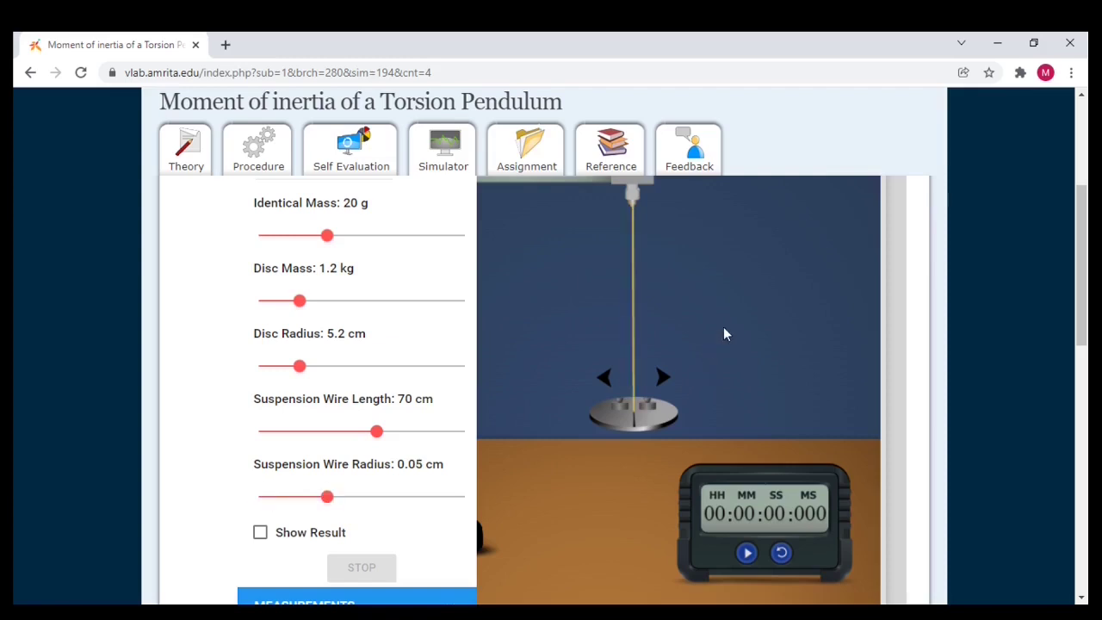
{"action": "key", "text": "F5"}
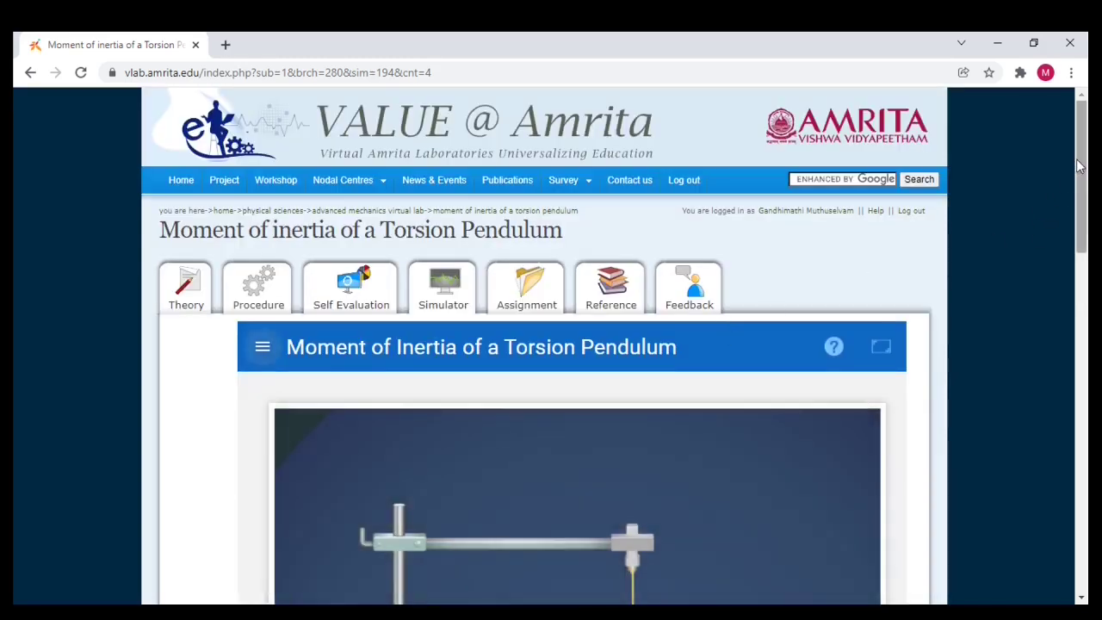
Set the disc with the masses at d1 oscillating and time its oscillations with the stopwatch
{"action": "scroll", "coordinate": [1080, 165], "scroll_direction": "down", "scroll_amount": 2}
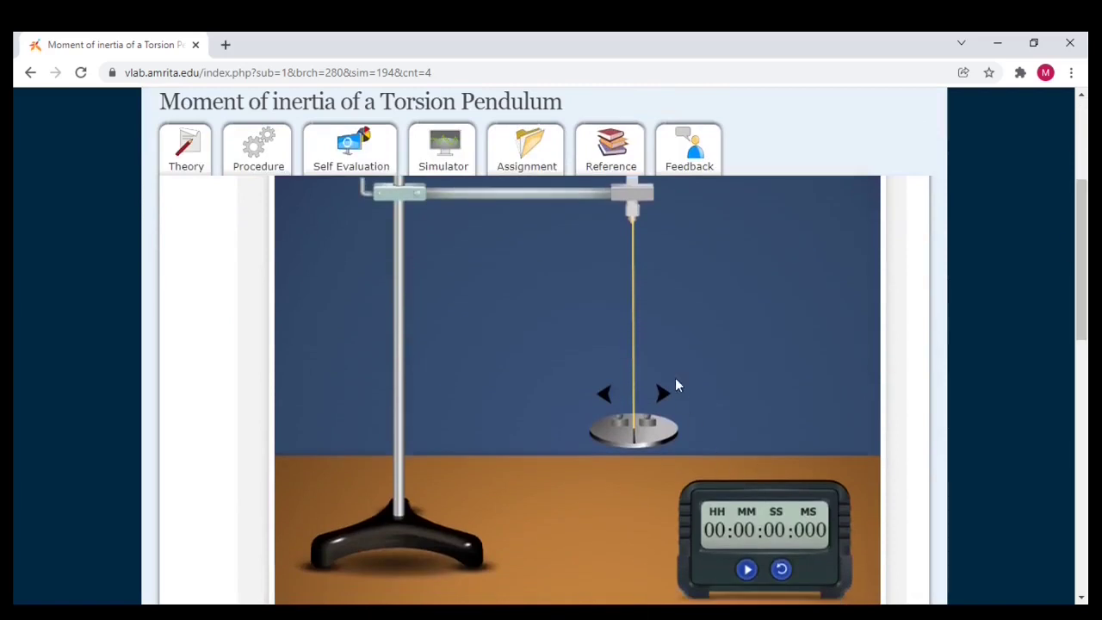
{"action": "left_click", "coordinate": [664, 396]}
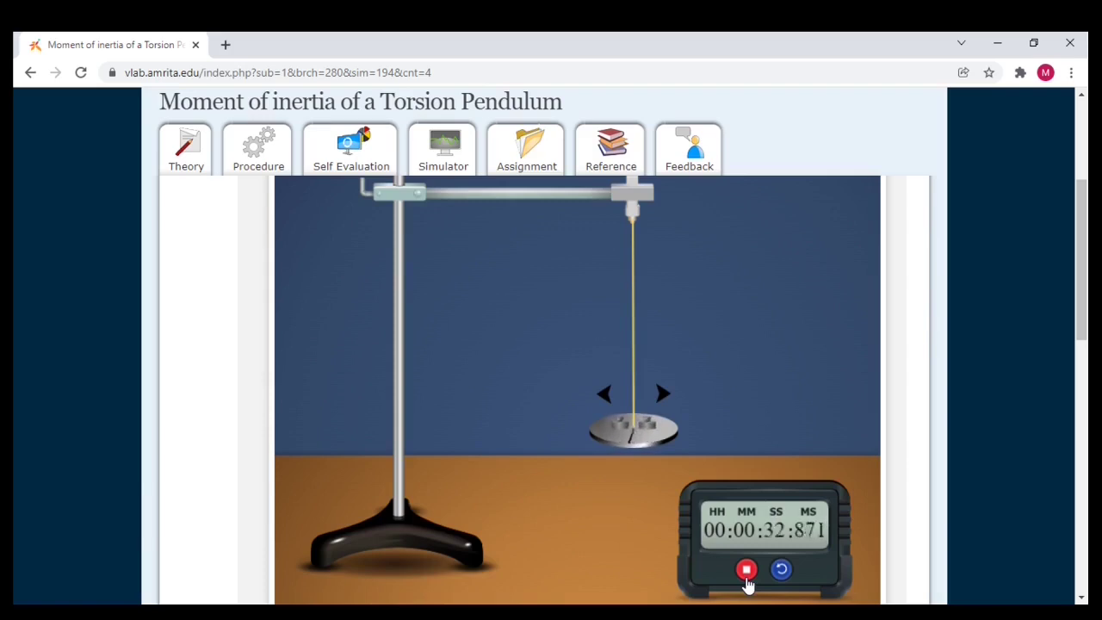
{"action": "left_click", "coordinate": [747, 584]}
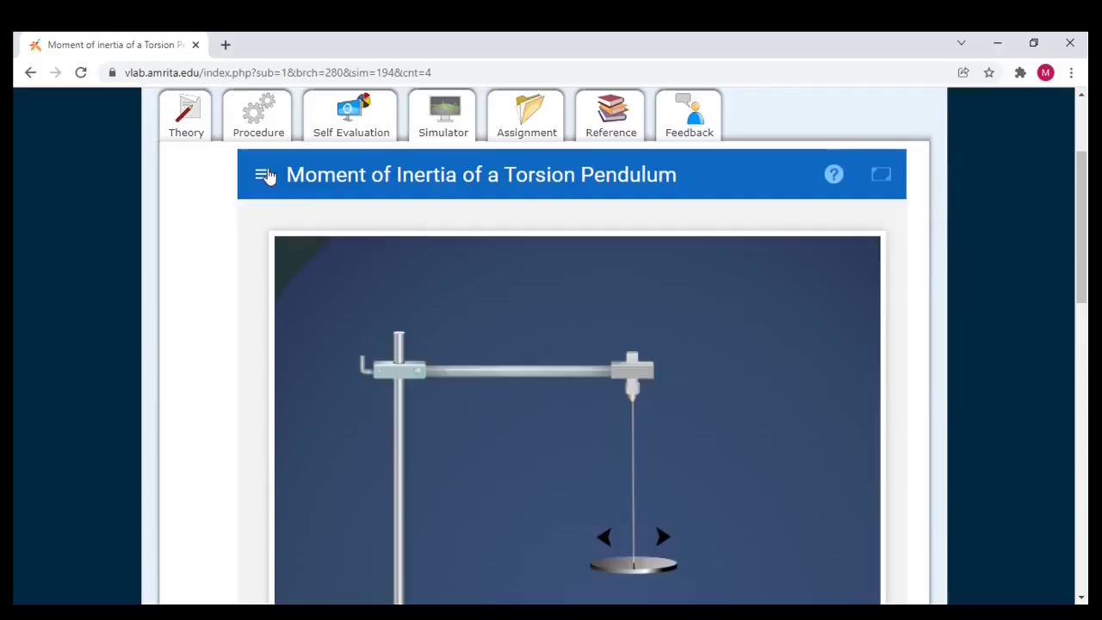
For a repeat trial, select a Brass suspension wire and put the identical masses at the d1 position (1.5cm)
{"action": "left_click", "coordinate": [263, 175]}
{"action": "scroll", "coordinate": [267, 176], "scroll_direction": "down", "scroll_amount": 3}
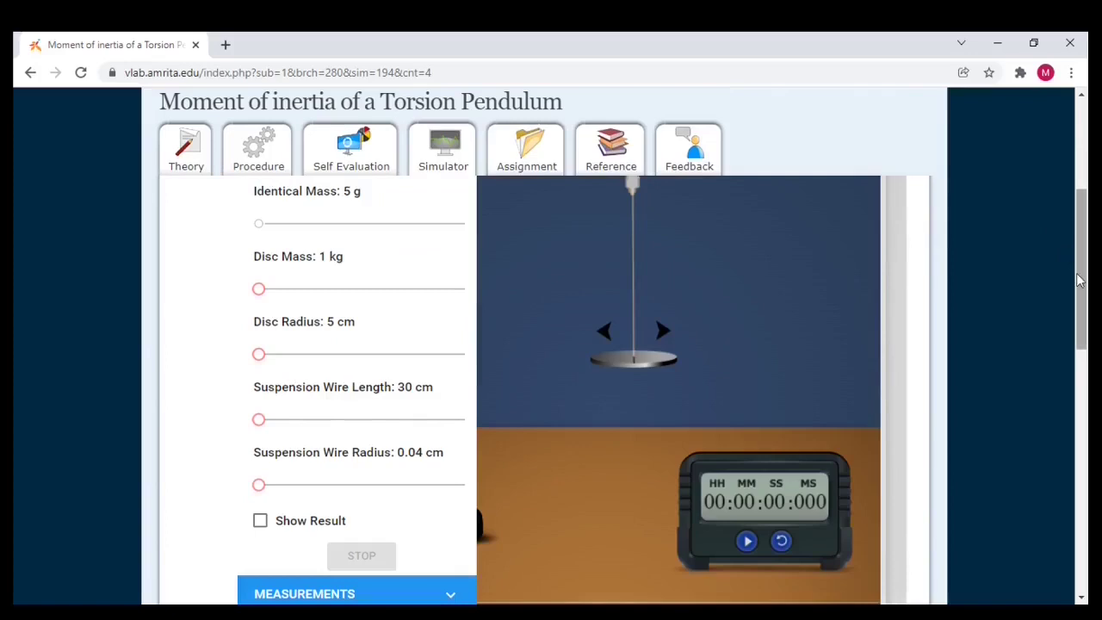
{"action": "scroll", "coordinate": [1081, 280], "scroll_direction": "up", "scroll_amount": 3}
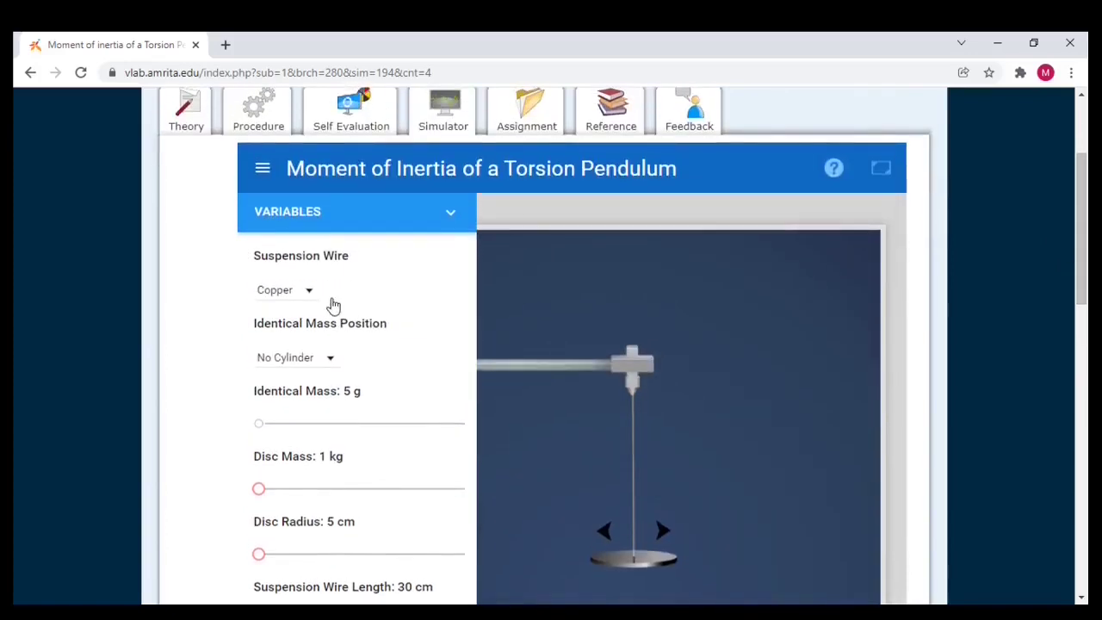
{"action": "left_click", "coordinate": [308, 286]}
{"action": "left_click", "coordinate": [284, 336]}
{"action": "left_click", "coordinate": [335, 368]}
{"action": "left_click", "coordinate": [336, 400]}
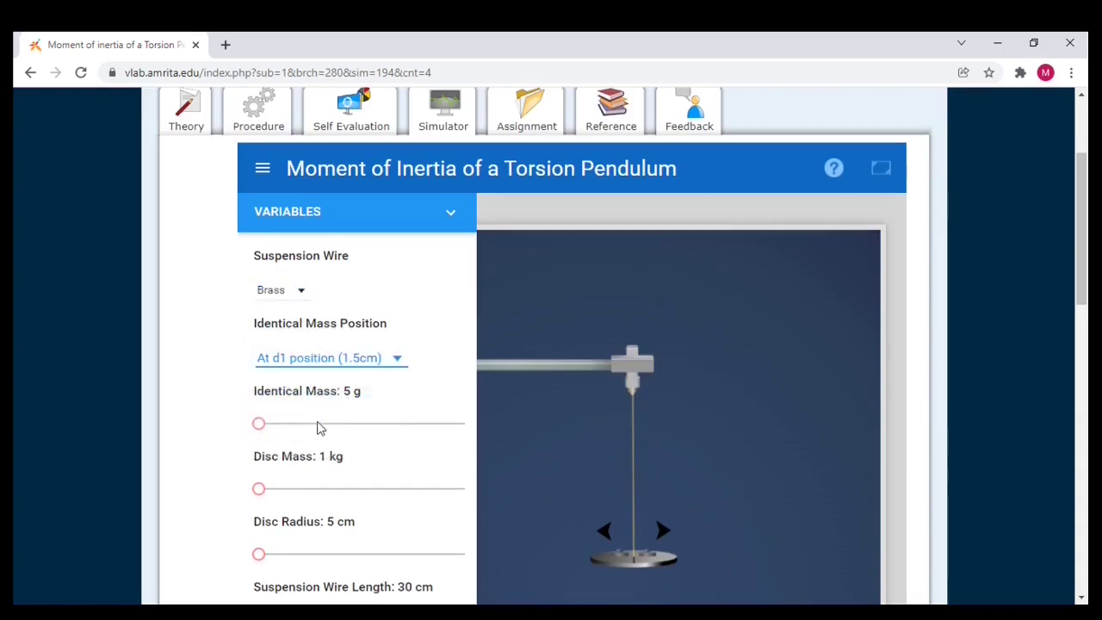
Set the identical mass to 20 g and the disc mass to 1.2 kg
{"action": "left_click", "coordinate": [327, 423]}
{"action": "left_click", "coordinate": [302, 490]}
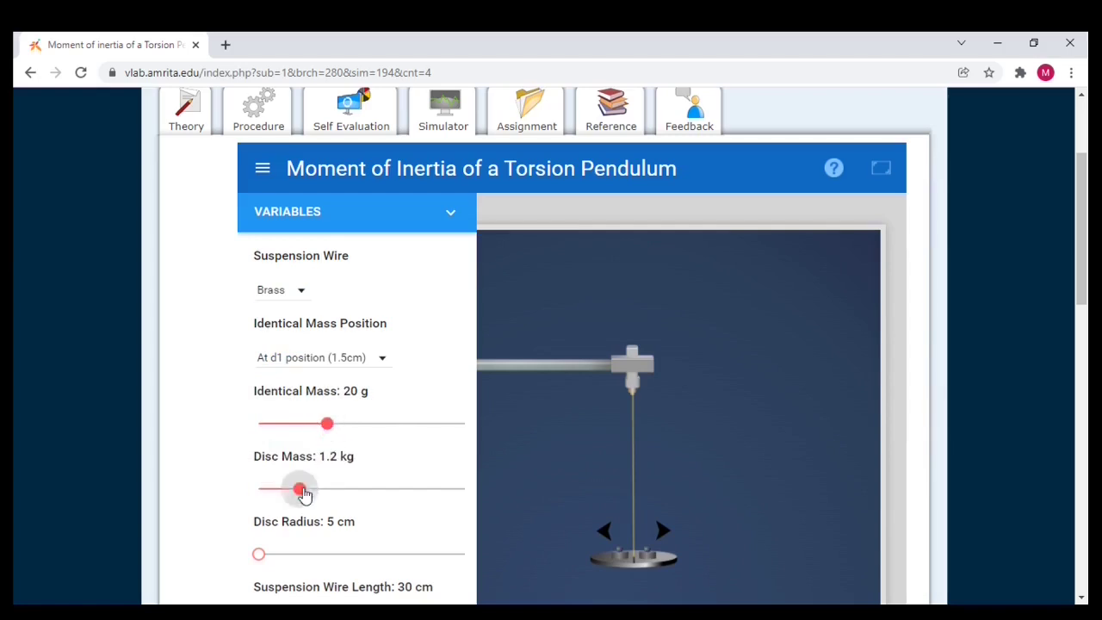
Set the disc radius to 5.2 cm and make the suspension wire 70 cm long with a 0.05 cm radius
{"action": "left_click", "coordinate": [299, 554]}
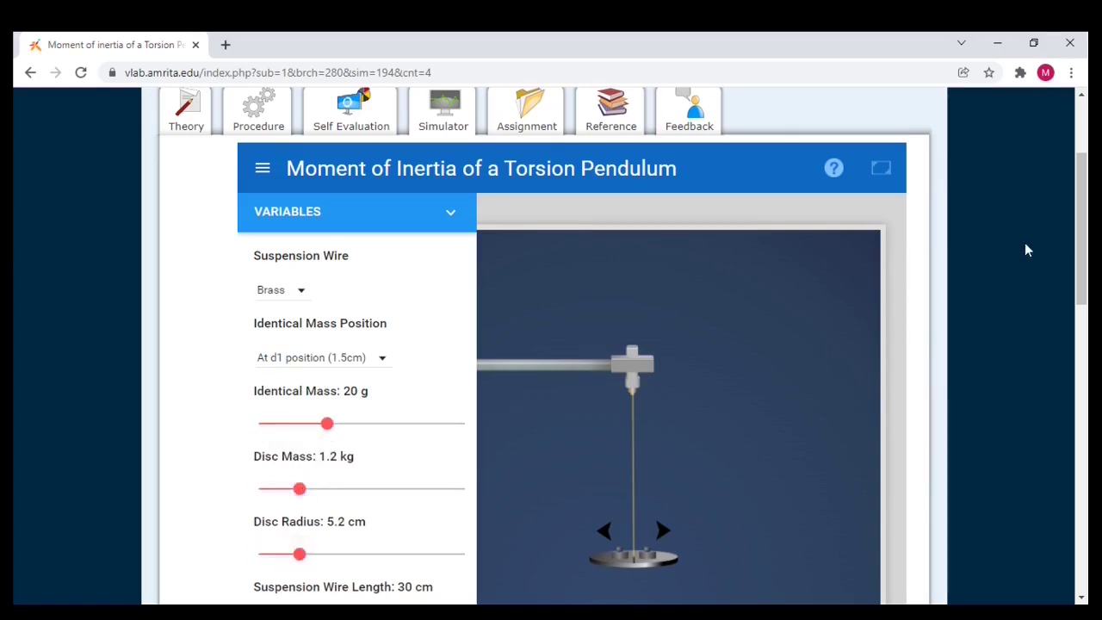
{"action": "scroll", "coordinate": [1076, 205], "scroll_direction": "down", "scroll_amount": 3}
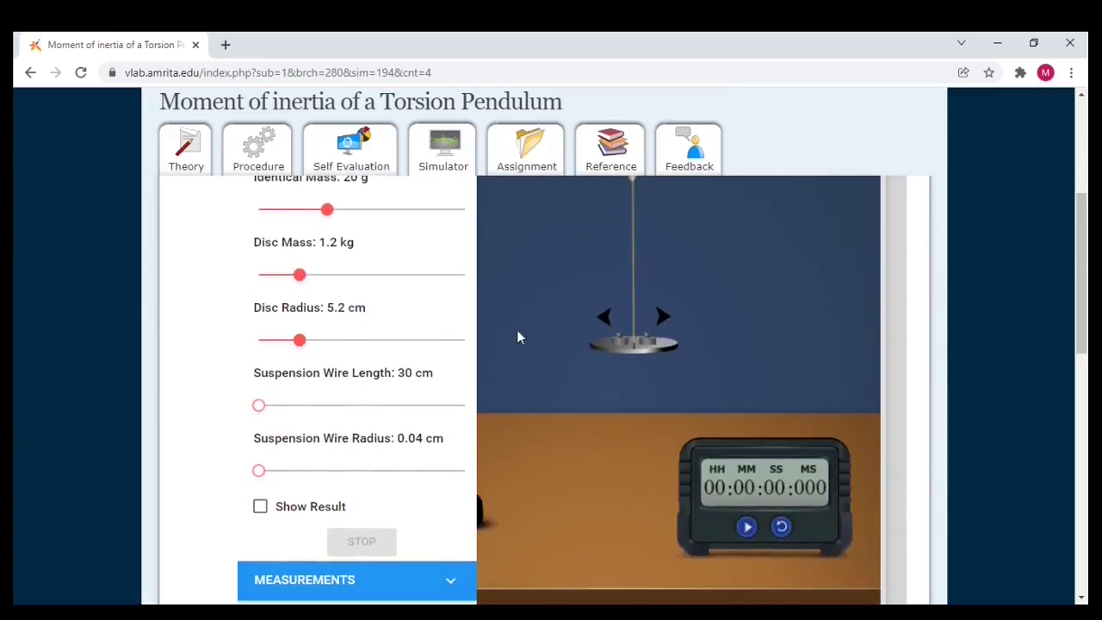
{"action": "left_click_drag", "start_coordinate": [385, 410], "coordinate": [379, 413]}
{"action": "left_click", "coordinate": [310, 479]}
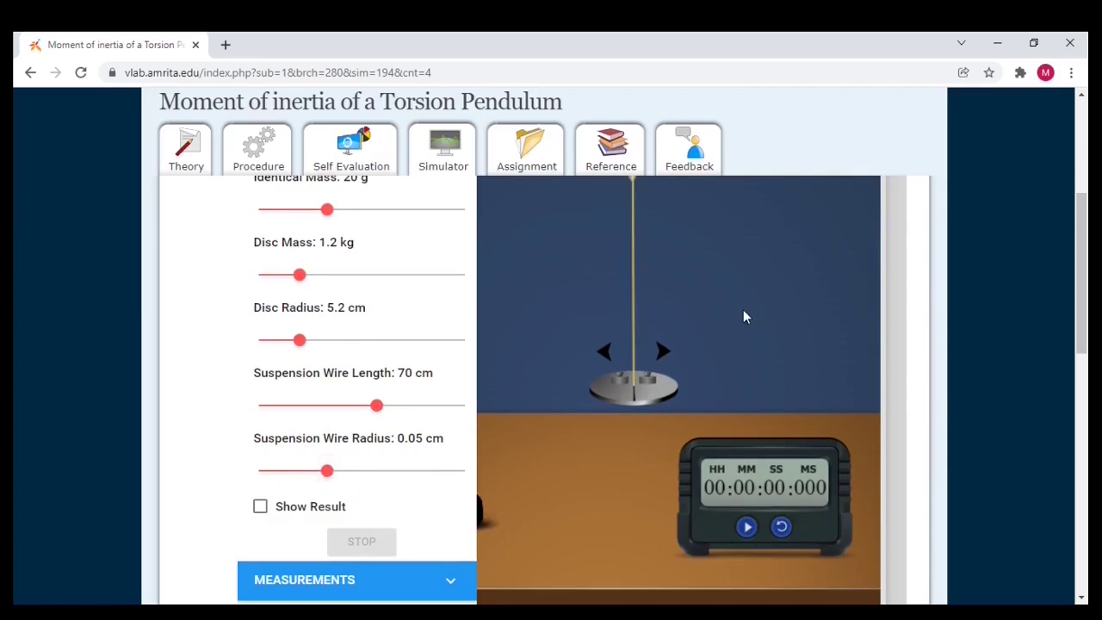
Hide the variables, then set the disc with the masses at d1 oscillating and time the repeat trial with the stopwatch
{"action": "scroll", "coordinate": [743, 310], "scroll_direction": "up", "scroll_amount": 3}
{"action": "scroll", "coordinate": [761, 334], "scroll_direction": "down", "scroll_amount": 5}
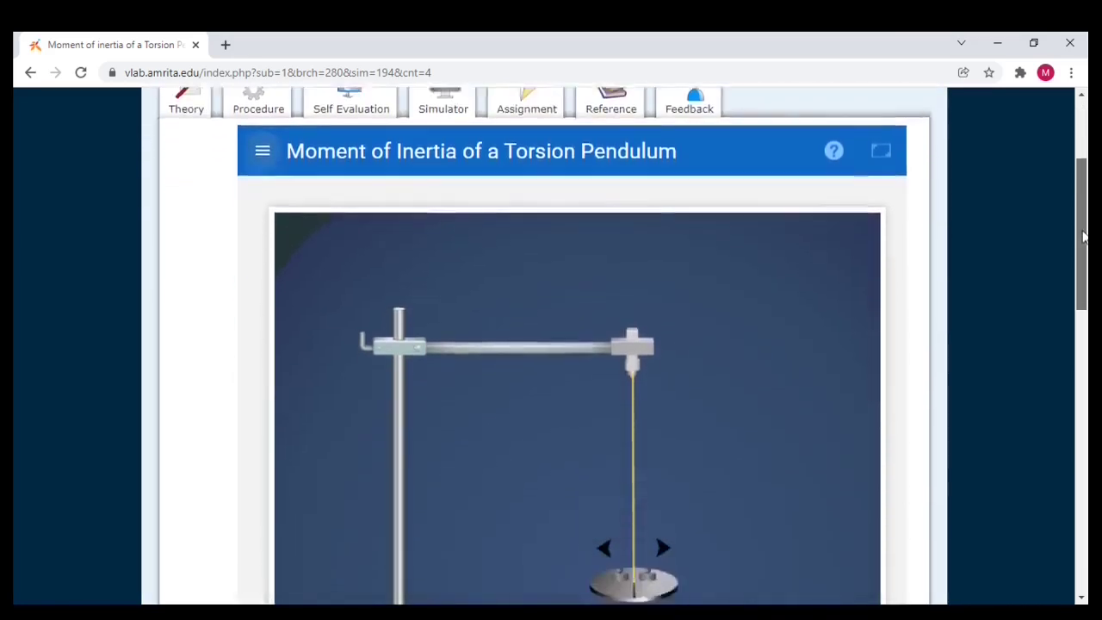
{"action": "left_click", "coordinate": [662, 342]}
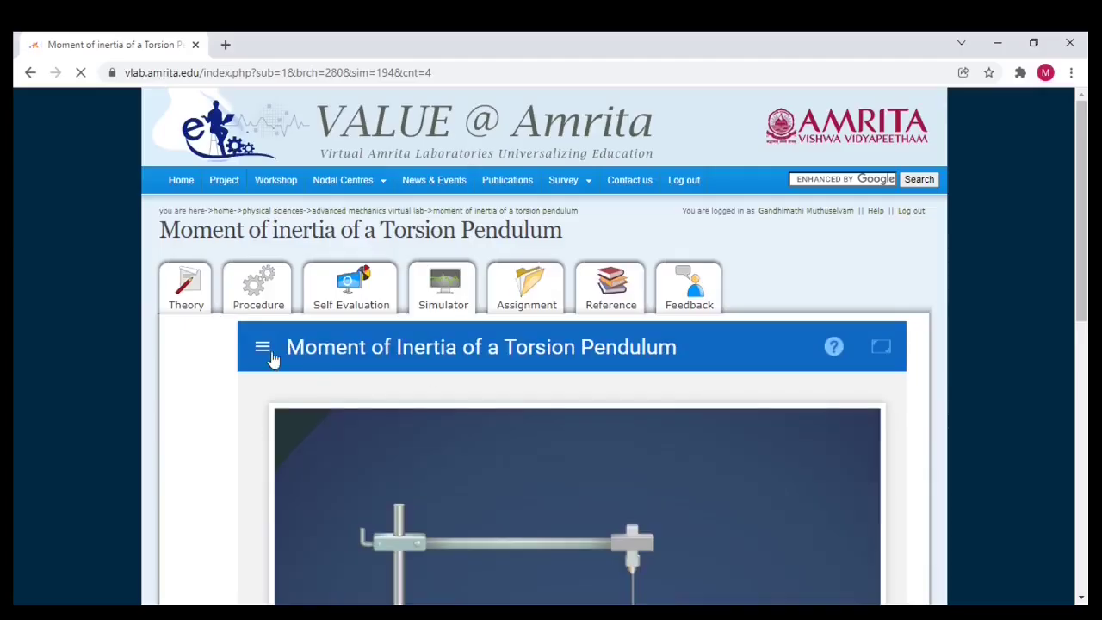
On the reset simulator, select a Brass suspension wire and put the identical masses at the d2 position (4cm)
{"action": "left_click", "coordinate": [263, 353]}
{"action": "scroll", "coordinate": [262, 354], "scroll_direction": "down", "scroll_amount": 2}
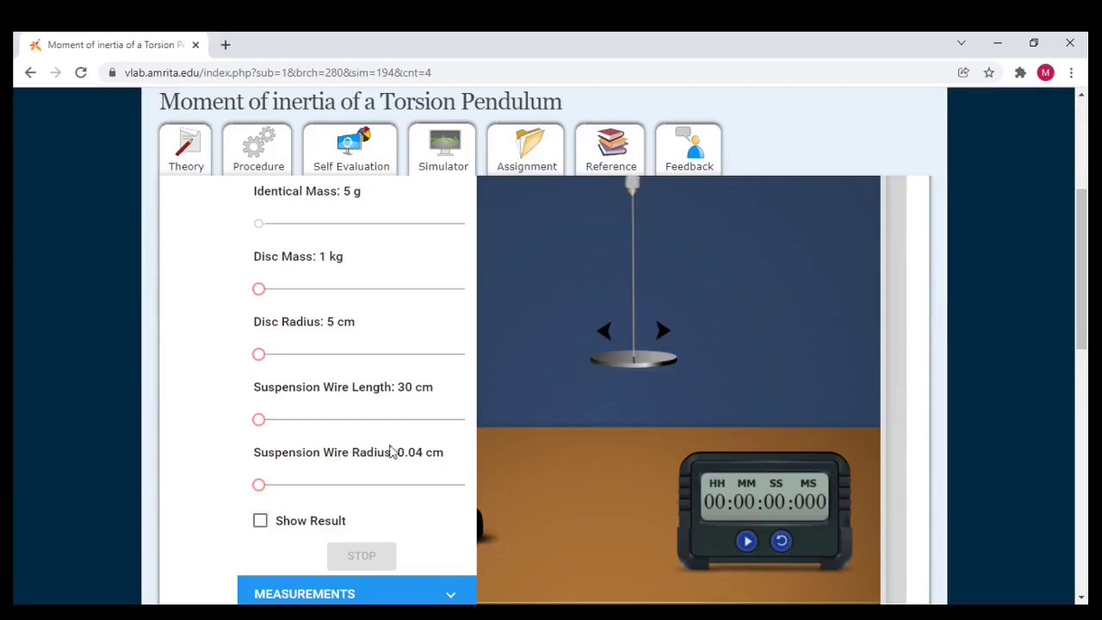
{"action": "left_click_drag", "start_coordinate": [1083, 291], "coordinate": [1082, 253]}
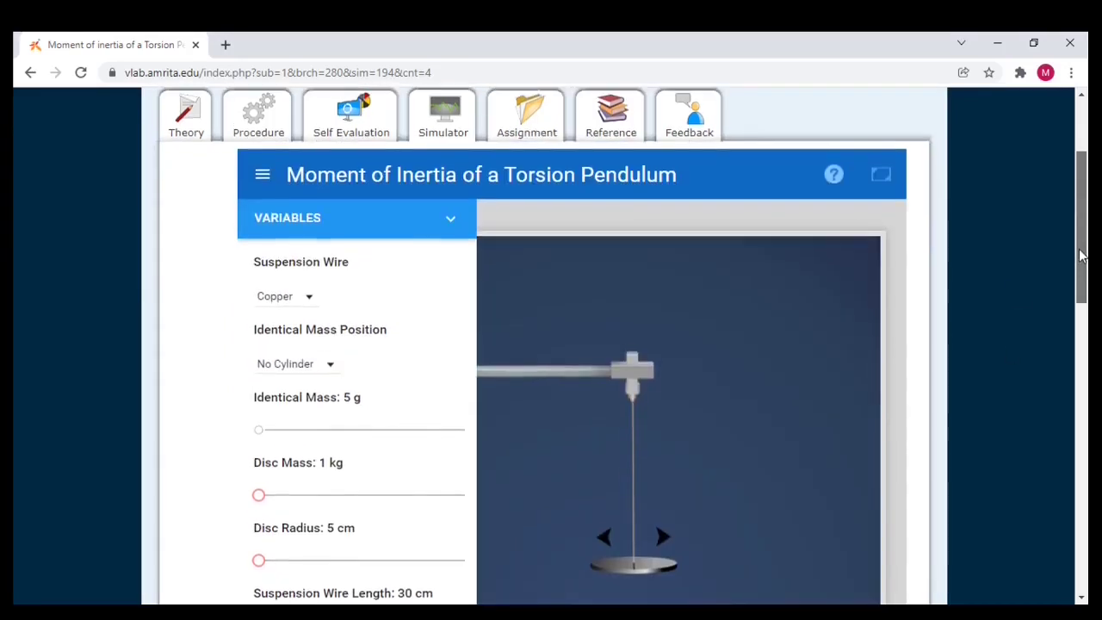
{"action": "left_click", "coordinate": [310, 303]}
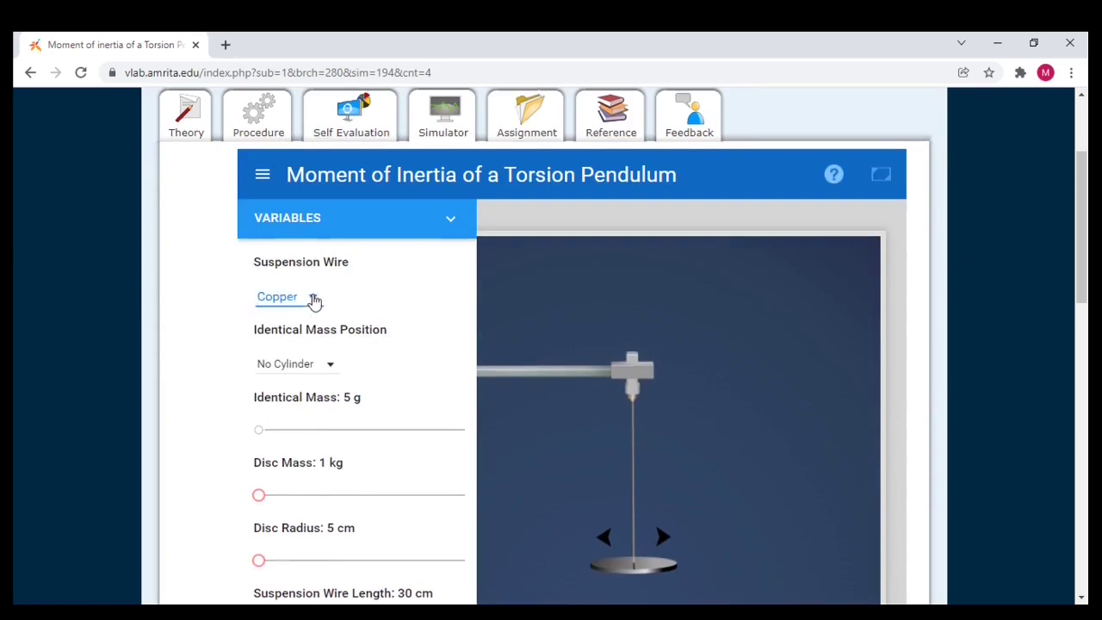
{"action": "left_click", "coordinate": [291, 345]}
{"action": "left_click", "coordinate": [334, 368]}
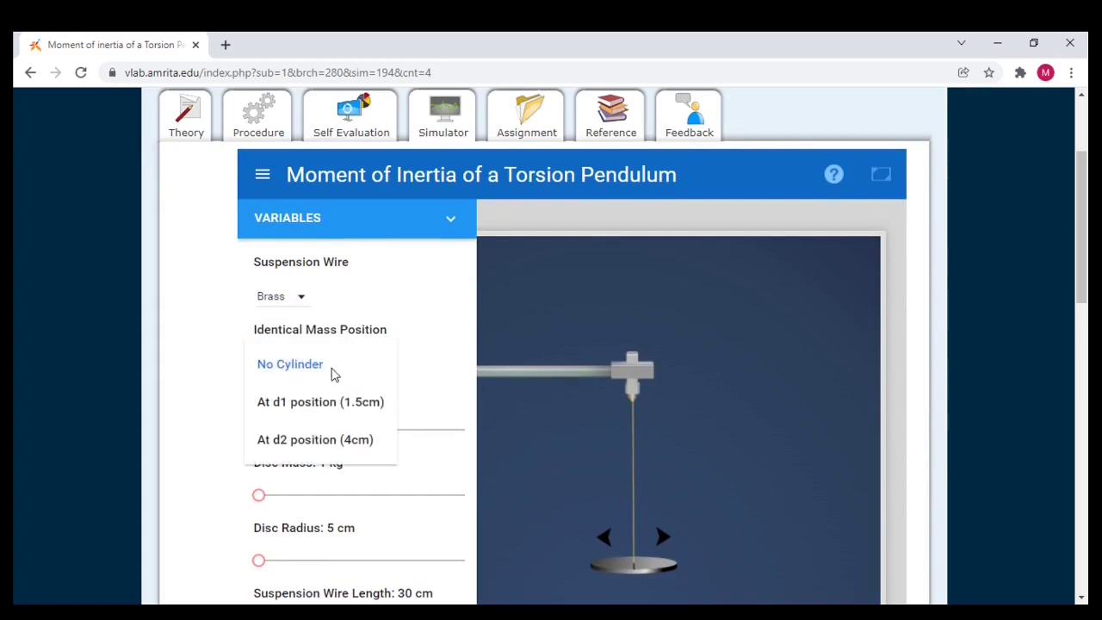
{"action": "left_click", "coordinate": [319, 448]}
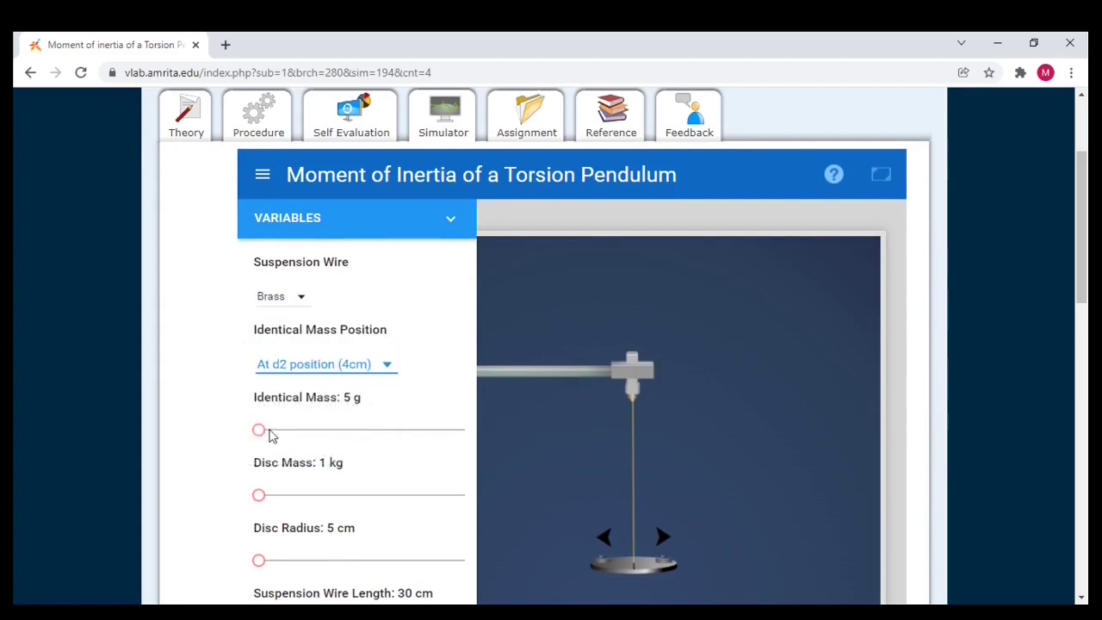
Set the identical mass to 20 g, the disc mass to 1.2 kg and the disc radius to 5.2 cm
{"action": "left_click_drag", "start_coordinate": [263, 433], "coordinate": [328, 441]}
{"action": "left_click_drag", "start_coordinate": [260, 501], "coordinate": [300, 507]}
{"action": "left_click_drag", "start_coordinate": [260, 562], "coordinate": [300, 573]}
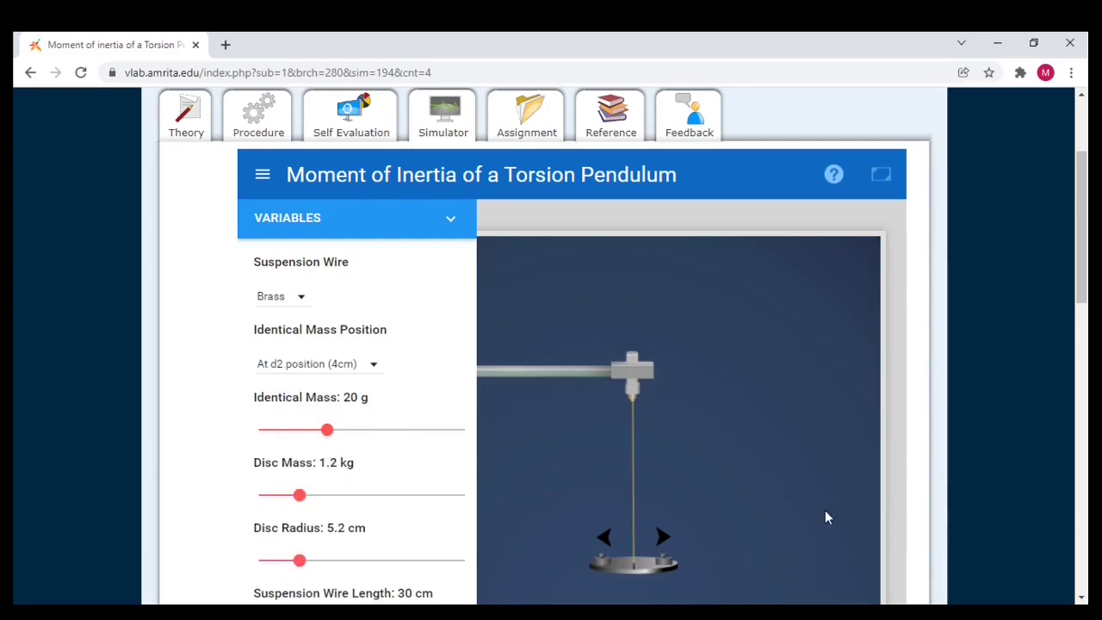
Make the suspension wire 70 cm long with a 0.05 cm radius, and hide the variables
{"action": "scroll", "coordinate": [601, 327], "scroll_direction": "down", "scroll_amount": 3}
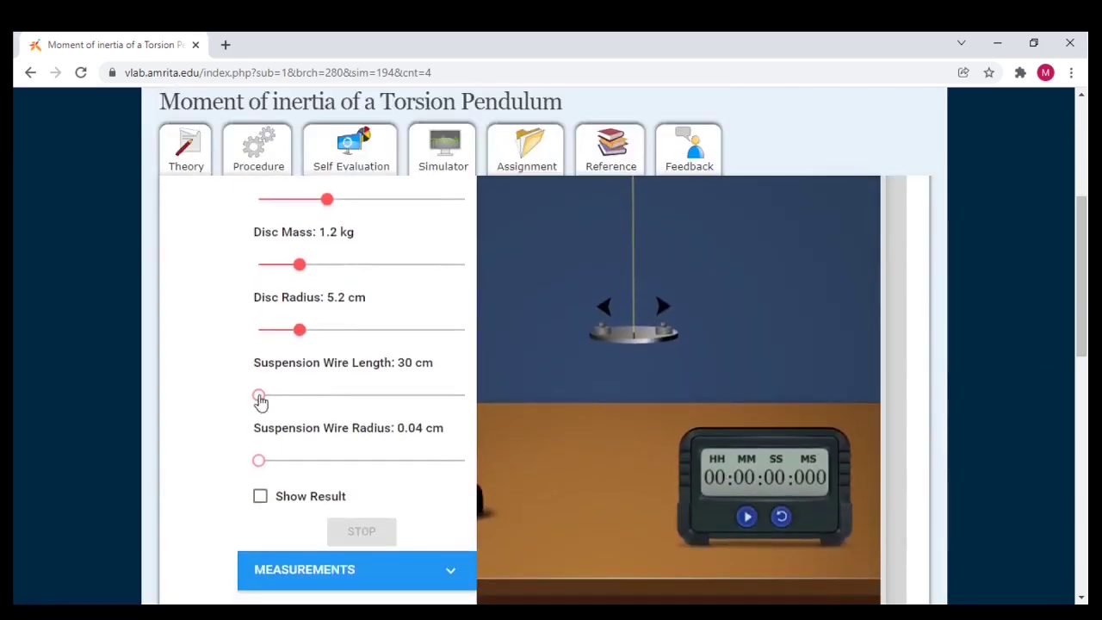
{"action": "left_click_drag", "start_coordinate": [266, 401], "coordinate": [379, 412]}
{"action": "left_click_drag", "start_coordinate": [262, 466], "coordinate": [300, 471]}
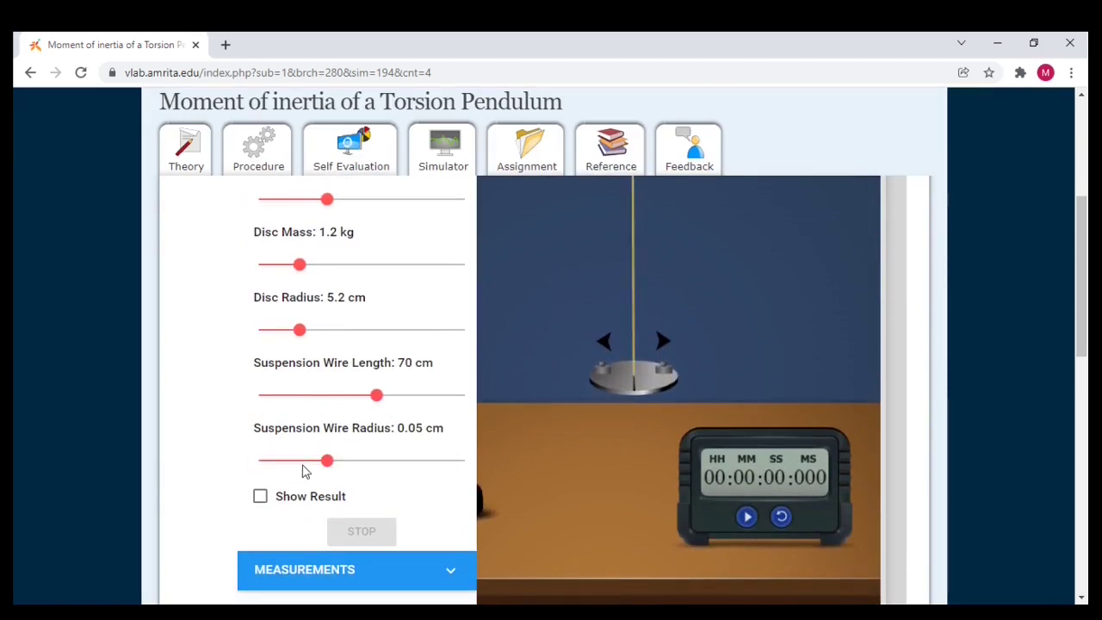
{"action": "scroll", "coordinate": [715, 331], "scroll_direction": "up", "scroll_amount": 10}
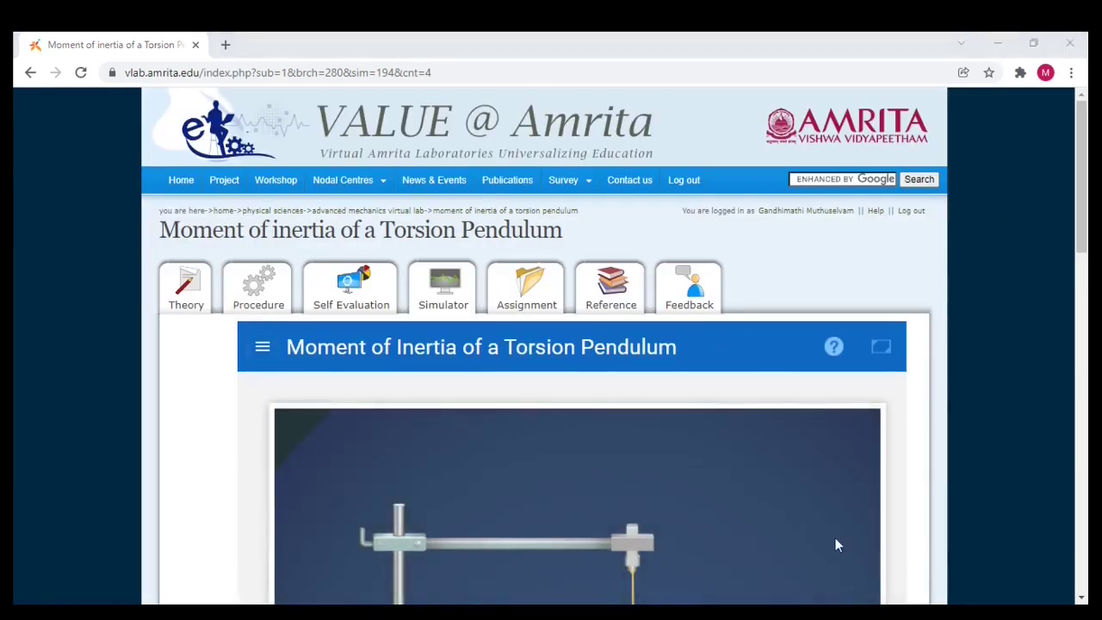
Set the disc with the masses at d2 oscillating and time its oscillations with the stopwatch
{"action": "left_click", "coordinate": [801, 479]}
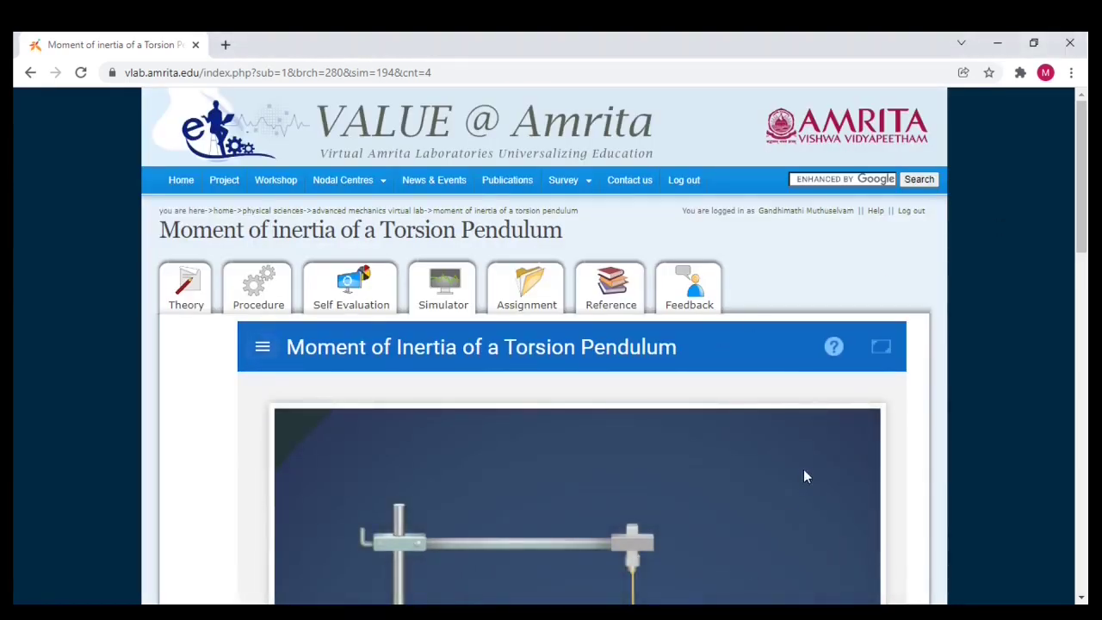
{"action": "left_click_drag", "start_coordinate": [1082, 183], "coordinate": [1052, 266]}
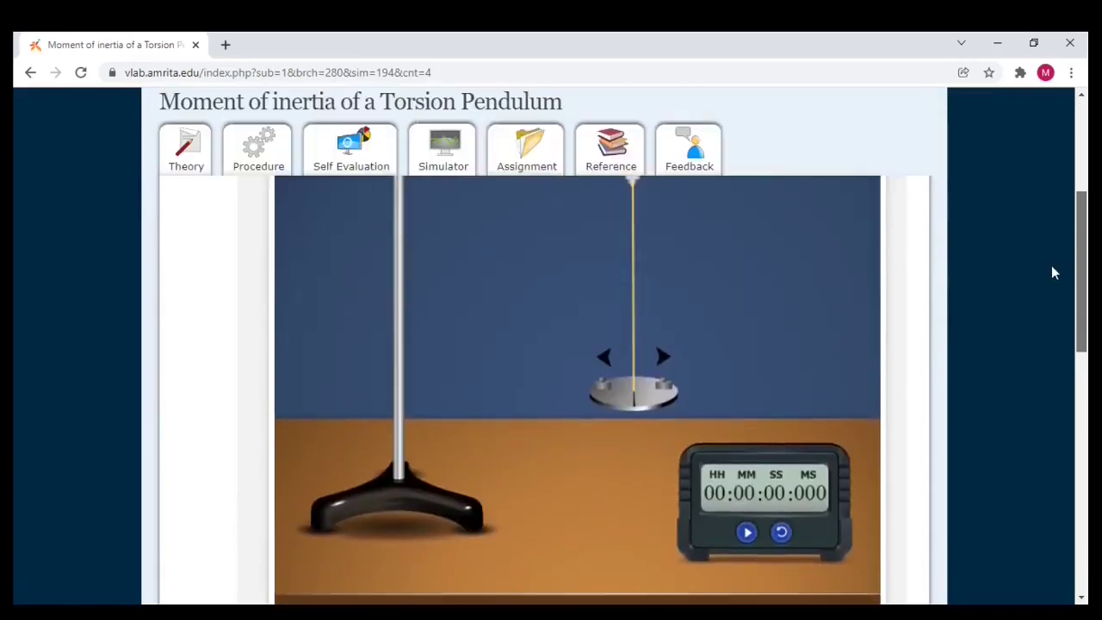
{"action": "left_click", "coordinate": [663, 353]}
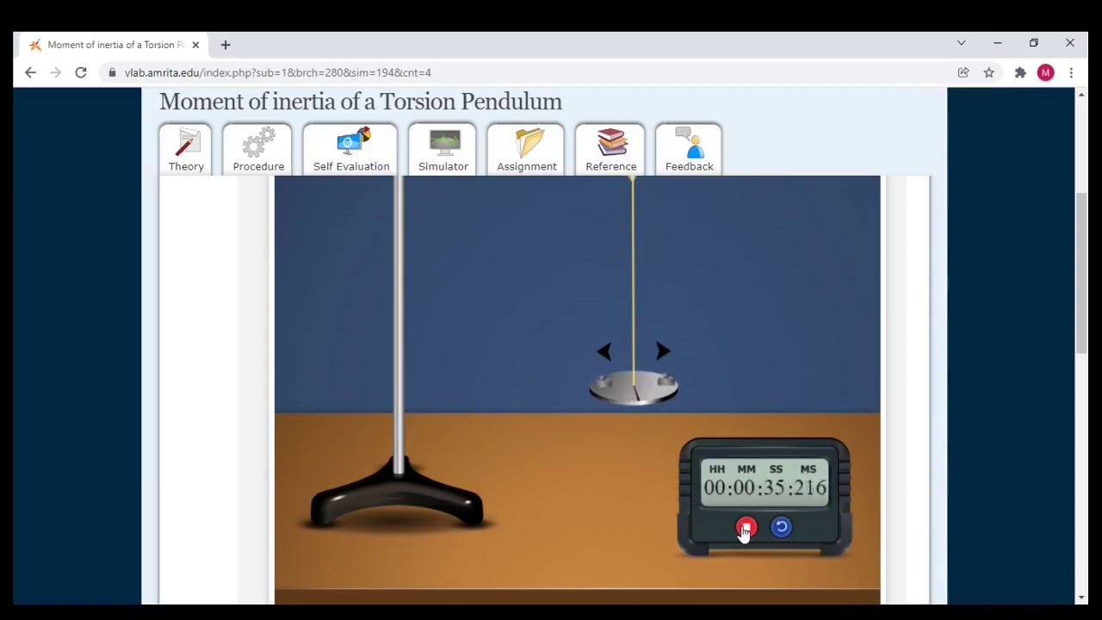
{"action": "left_click", "coordinate": [746, 529]}
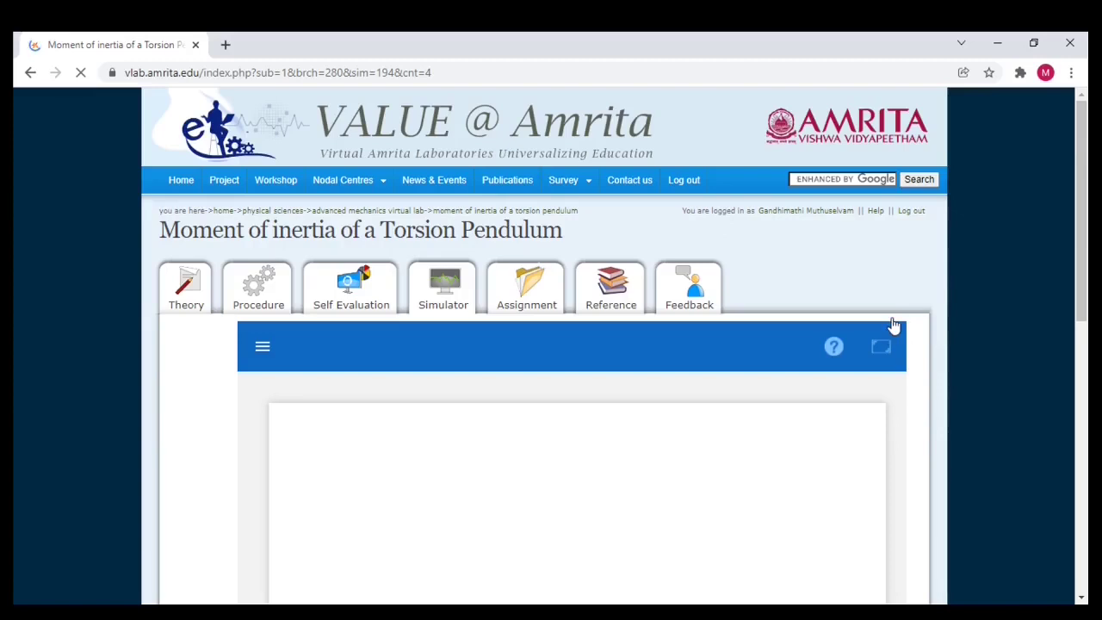
For a repeat trial on the reset simulator, select a Brass suspension wire and the d2 position (4cm) for the identical masses
{"action": "left_click_drag", "start_coordinate": [1080, 150], "coordinate": [1080, 202]}
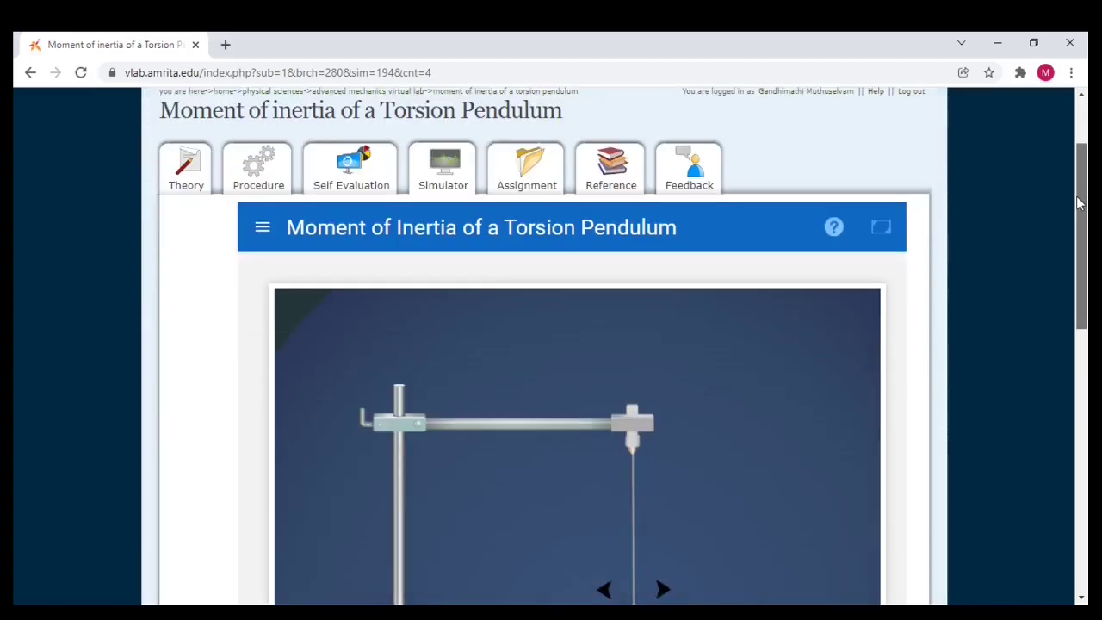
{"action": "scroll", "coordinate": [297, 227], "scroll_direction": "down", "scroll_amount": 1}
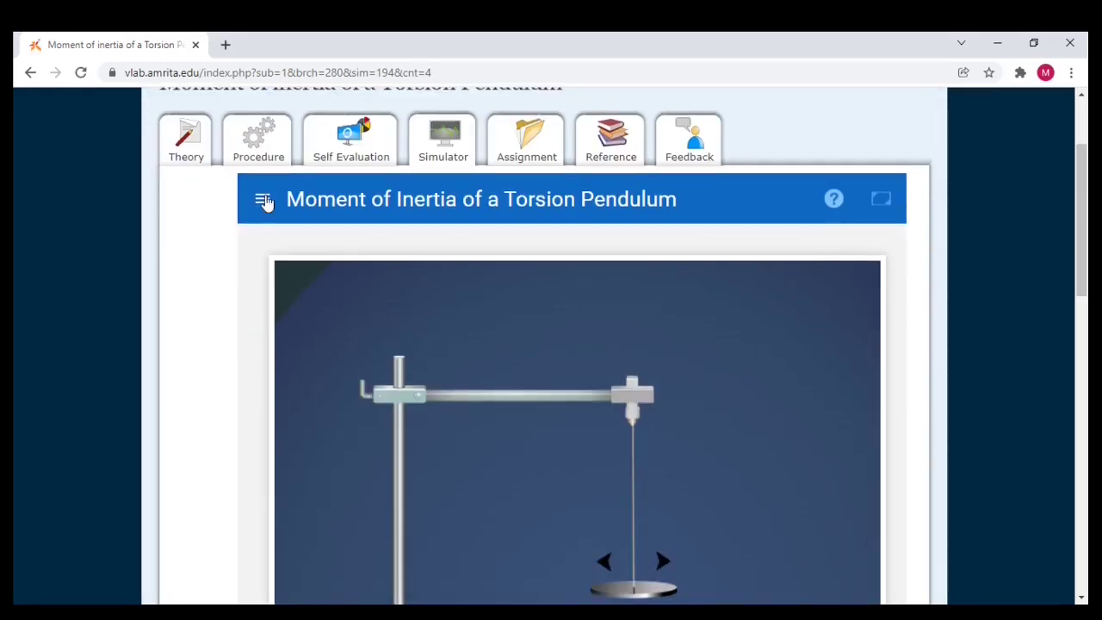
{"action": "left_click", "coordinate": [263, 200]}
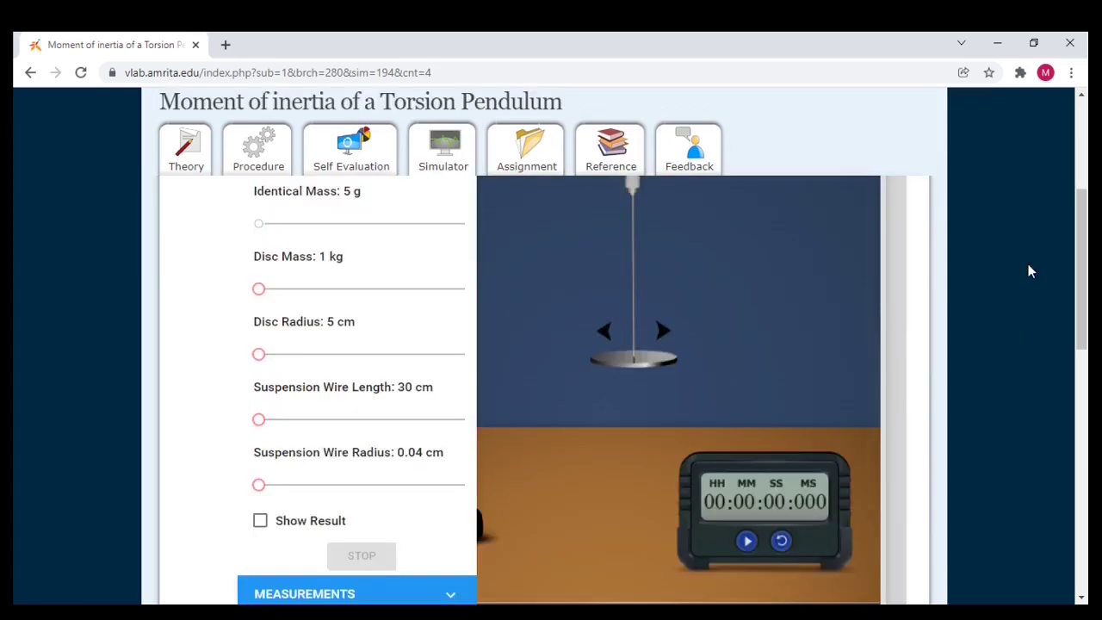
{"action": "left_click_drag", "start_coordinate": [1080, 267], "coordinate": [1080, 233]}
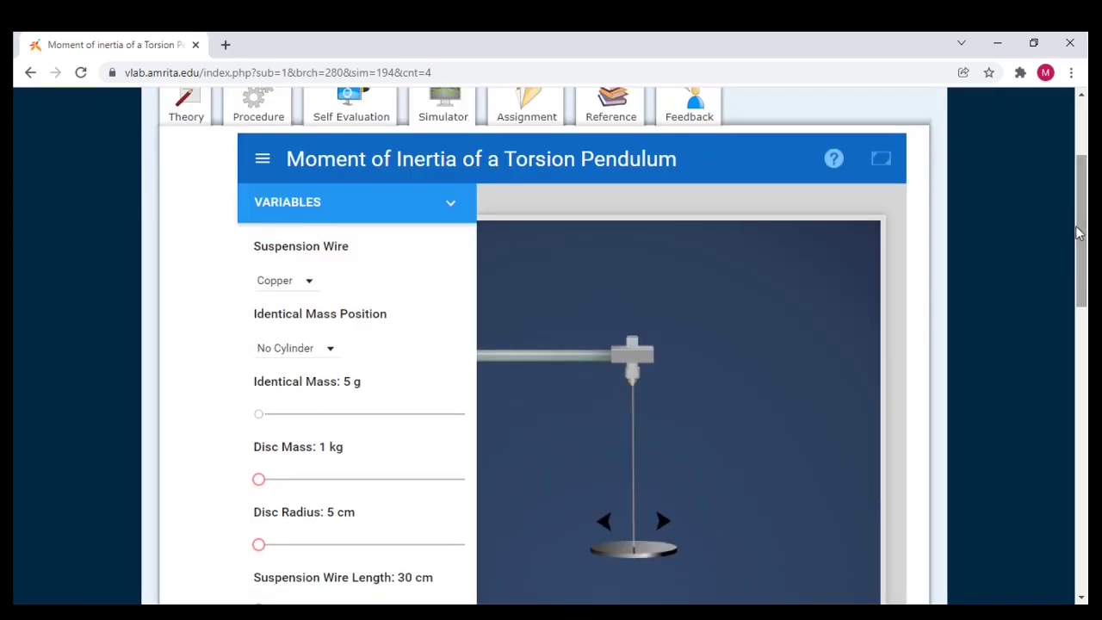
{"action": "left_click", "coordinate": [308, 284]}
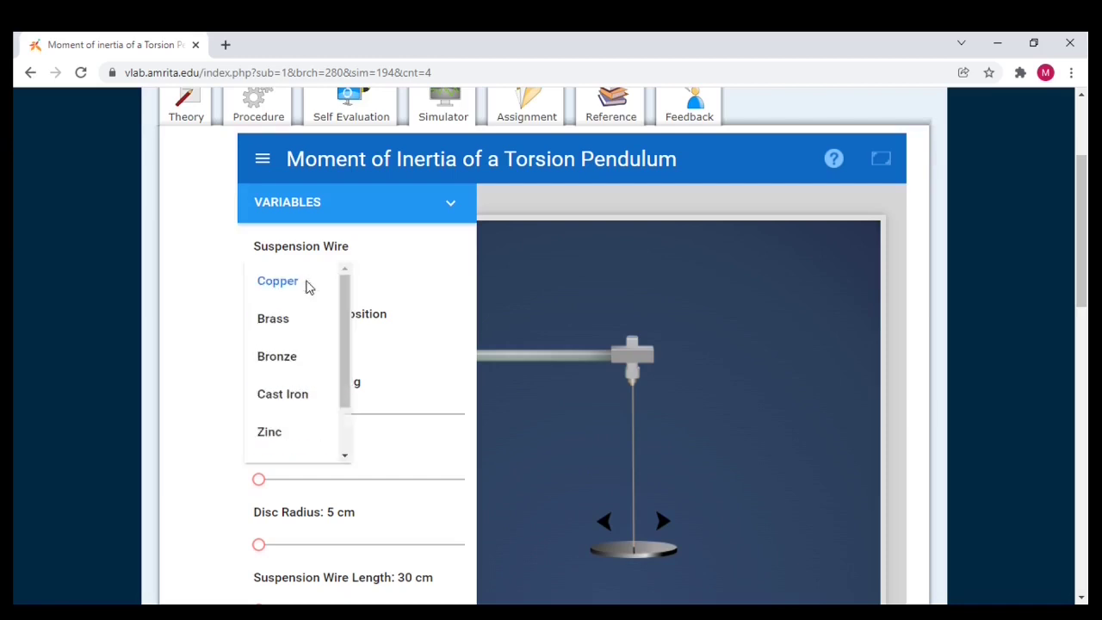
{"action": "left_click", "coordinate": [288, 319]}
{"action": "left_click", "coordinate": [332, 353]}
{"action": "left_click", "coordinate": [332, 424]}
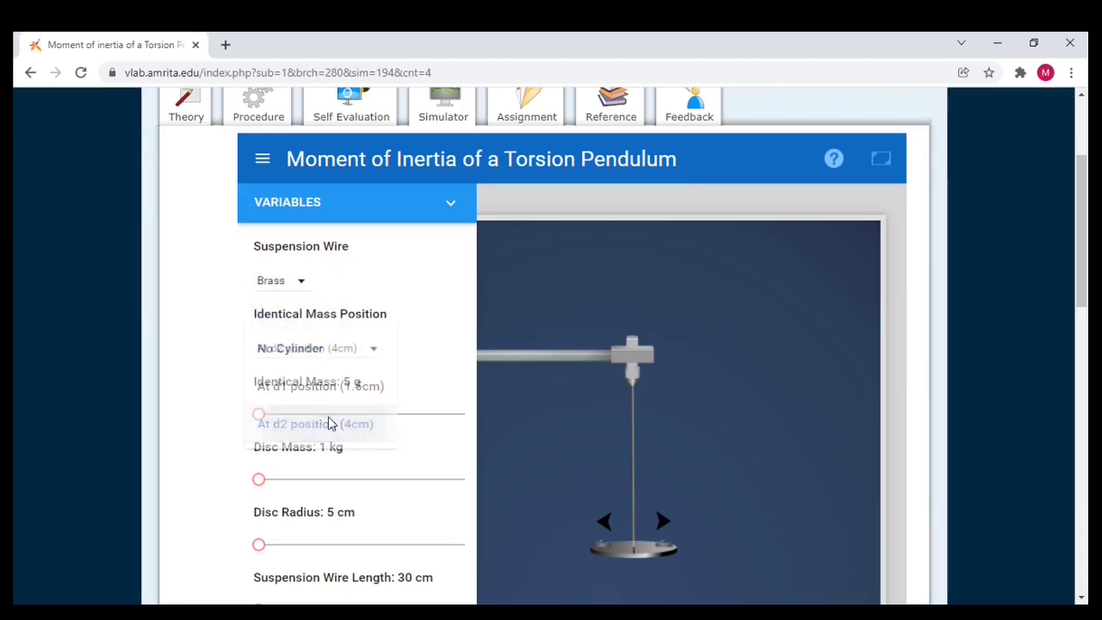
Give the repeat trial a 20 g identical mass, a 1.2 kg disc mass and a 5.2 cm disc radius
{"action": "left_click_drag", "start_coordinate": [260, 416], "coordinate": [330, 418]}
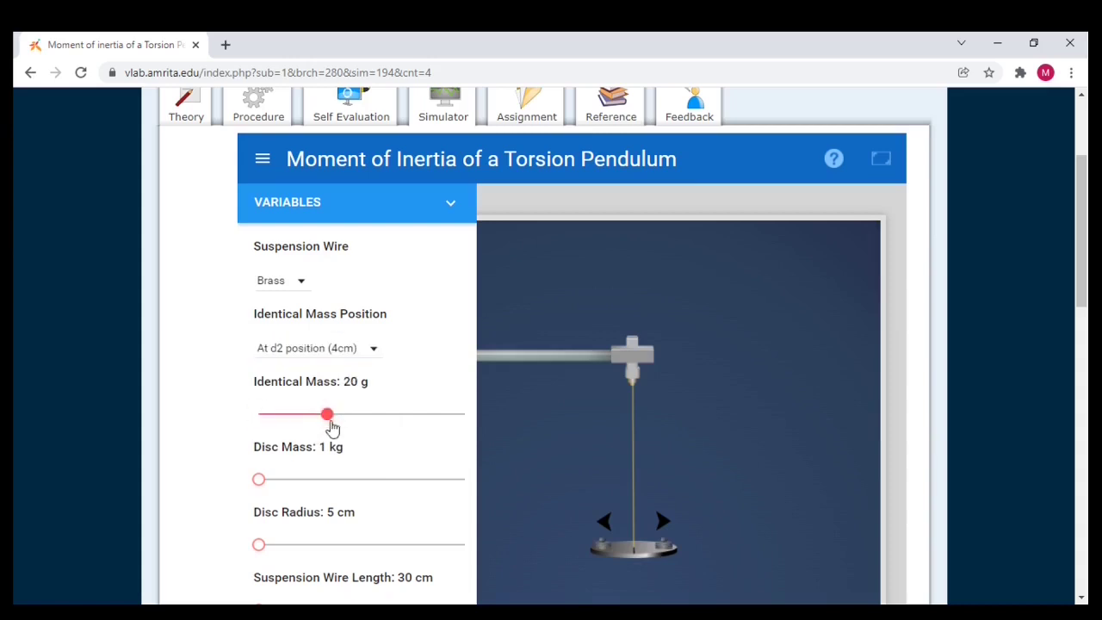
{"action": "left_click_drag", "start_coordinate": [261, 487], "coordinate": [298, 487]}
{"action": "left_click_drag", "start_coordinate": [260, 553], "coordinate": [298, 555]}
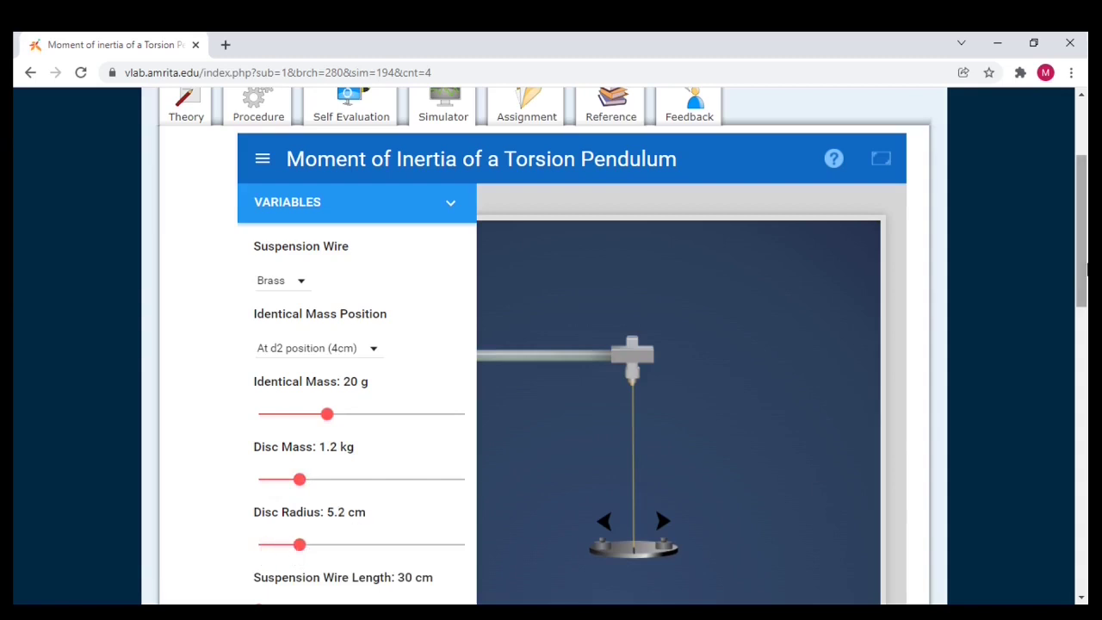
Set the suspension wire length to 70 cm and its radius to 0.05 cm, and hide the variables
{"action": "left_click_drag", "start_coordinate": [1085, 234], "coordinate": [1085, 269]}
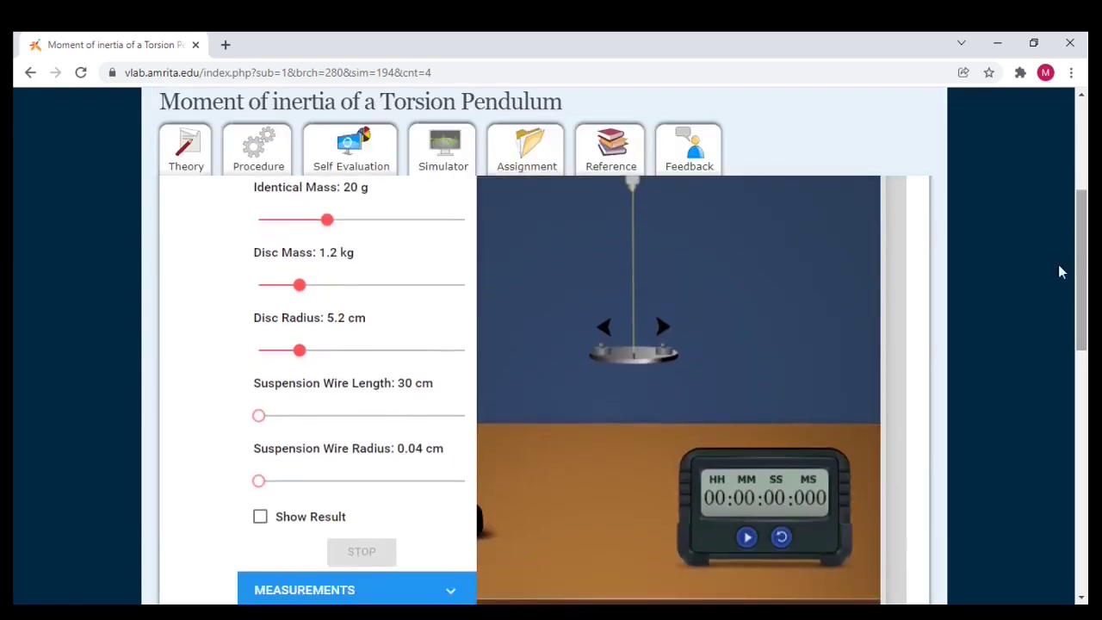
{"action": "left_click_drag", "start_coordinate": [260, 415], "coordinate": [376, 423]}
{"action": "left_click_drag", "start_coordinate": [260, 481], "coordinate": [356, 492]}
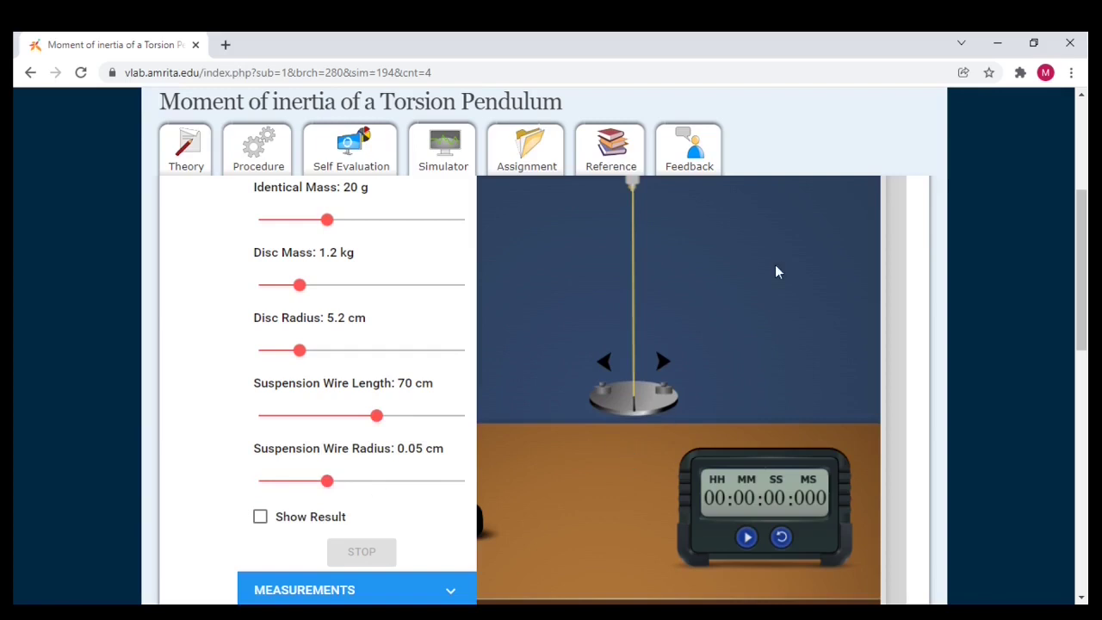
{"action": "key", "text": "F5"}
Start the disc oscillating with the masses at d2 and time the repeat trial with the stopwatch
{"action": "left_click_drag", "start_coordinate": [1077, 172], "coordinate": [1068, 271]}
{"action": "left_click", "coordinate": [661, 327]}
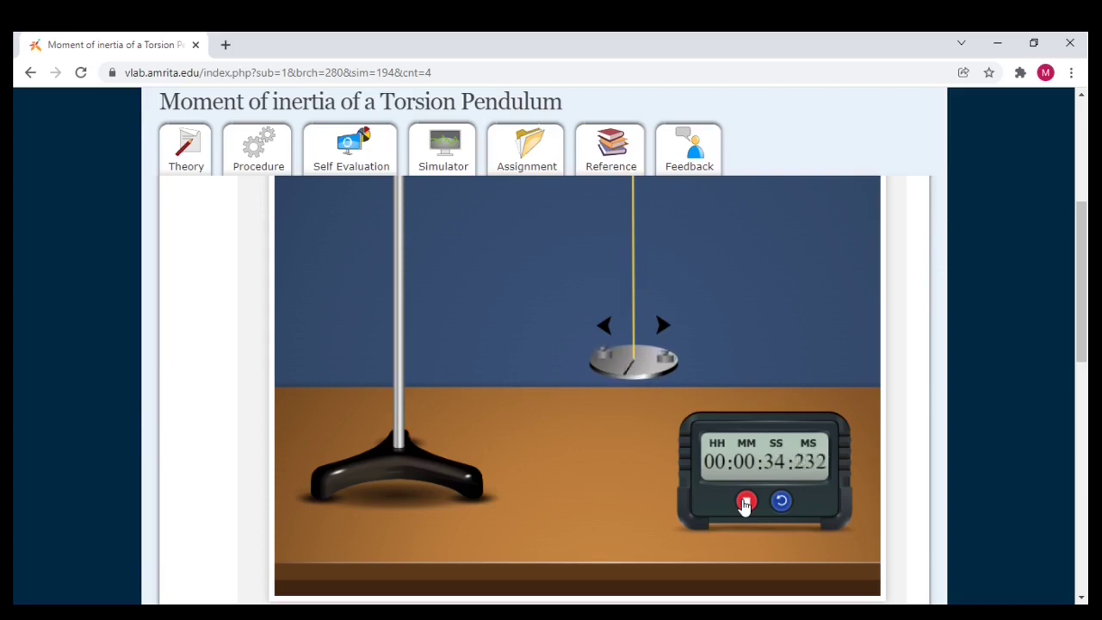
{"action": "left_click", "coordinate": [746, 506]}
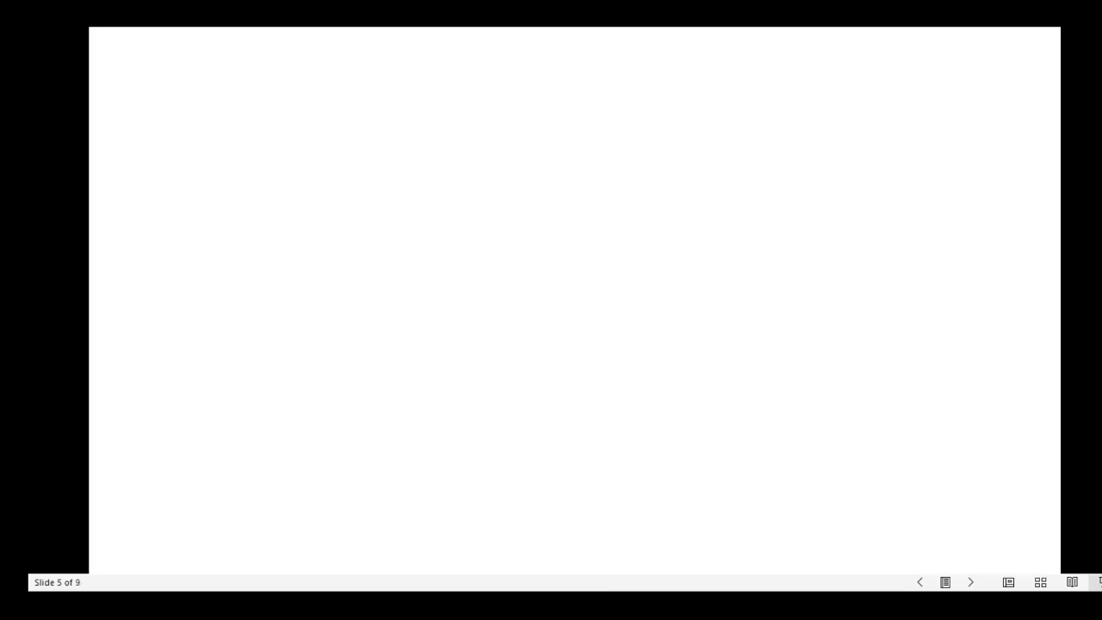
{"action": "key", "text": "Right"}
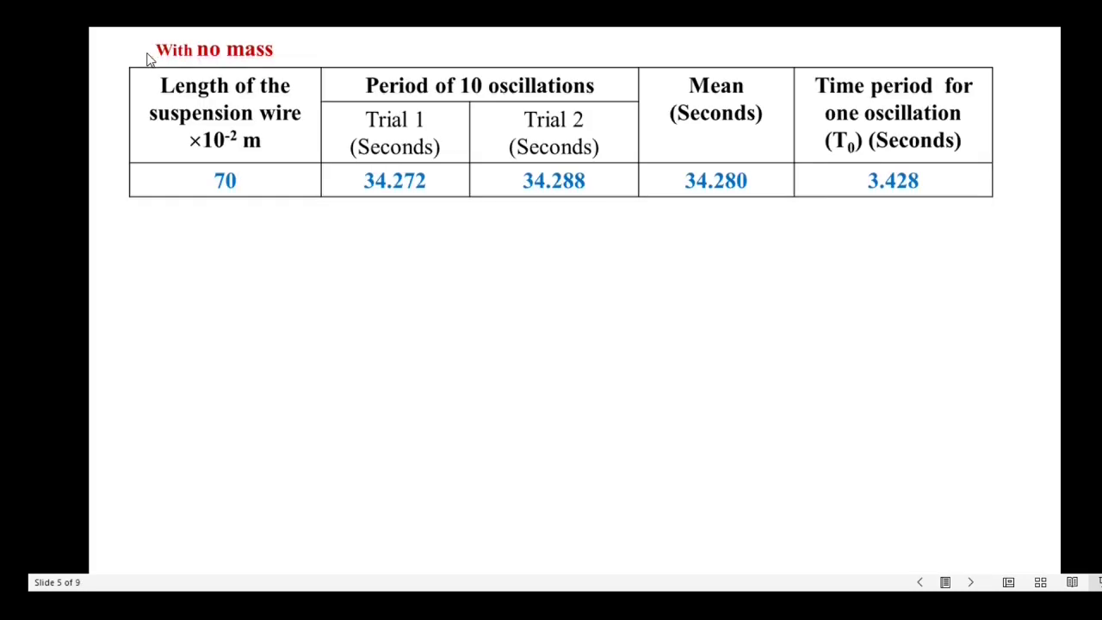